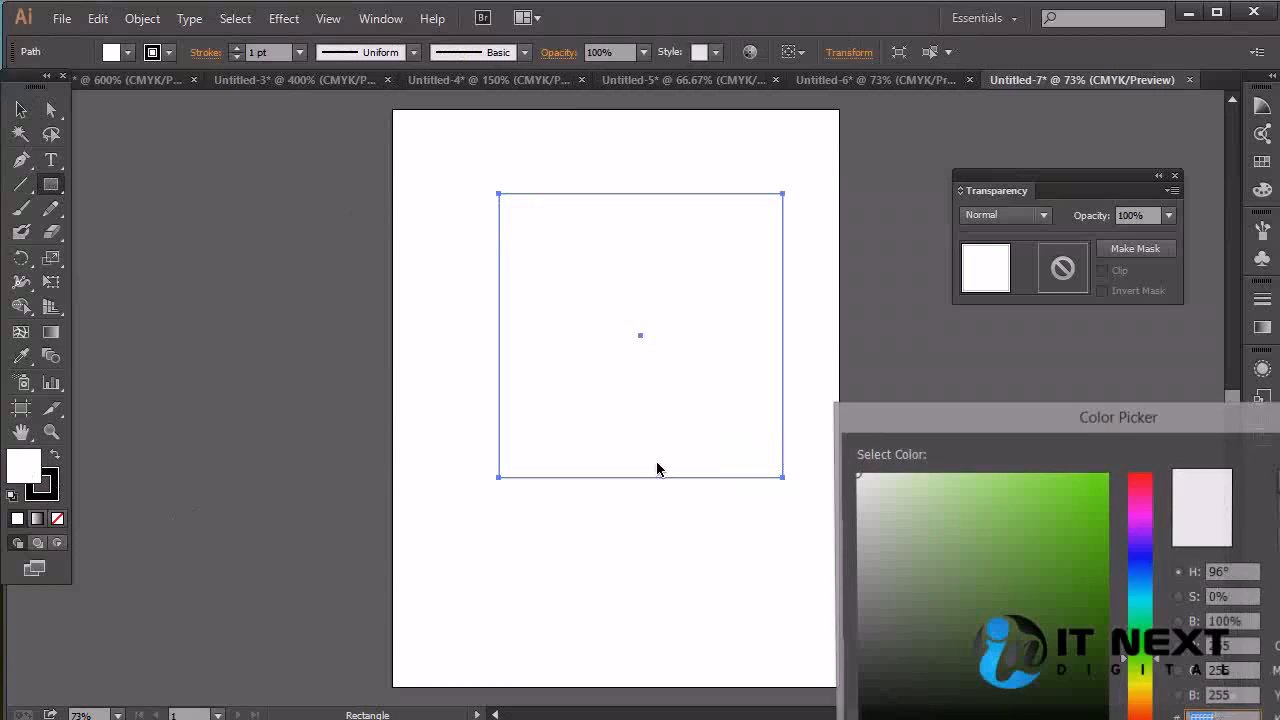
Fill the square with green and remove its stroke.
key("Return")
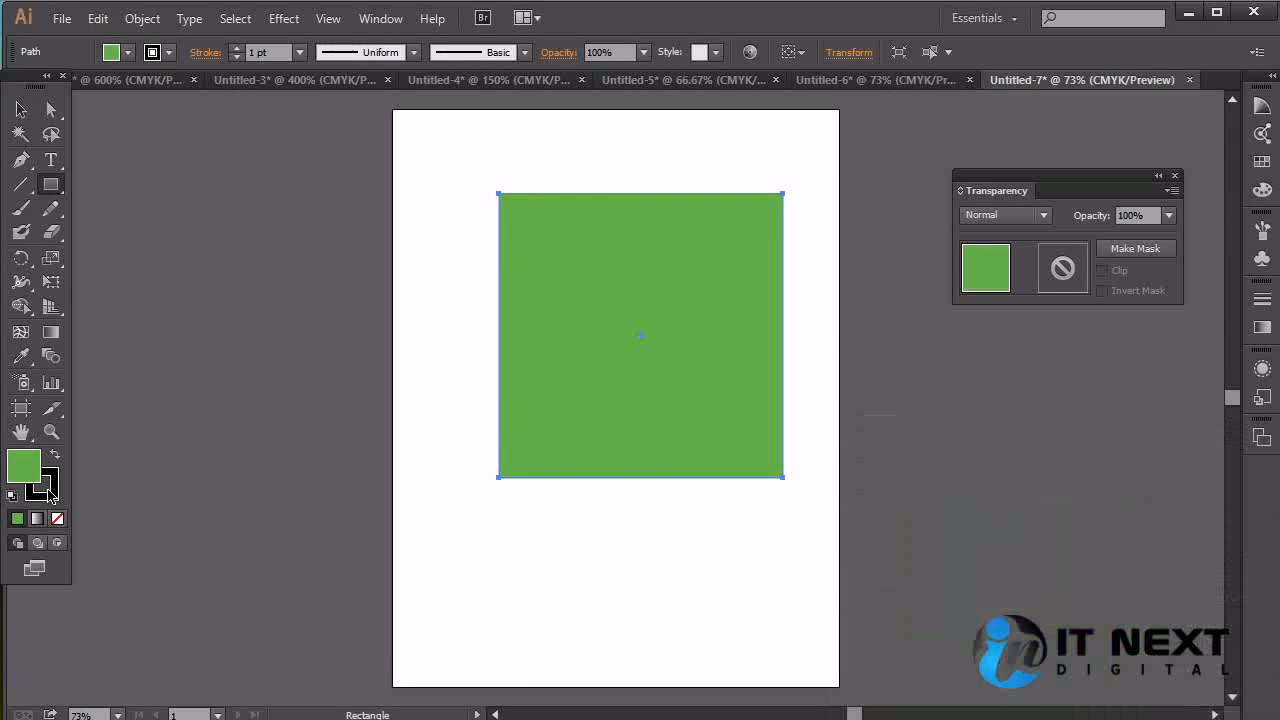
left_click(49, 492)
left_click(56, 521)
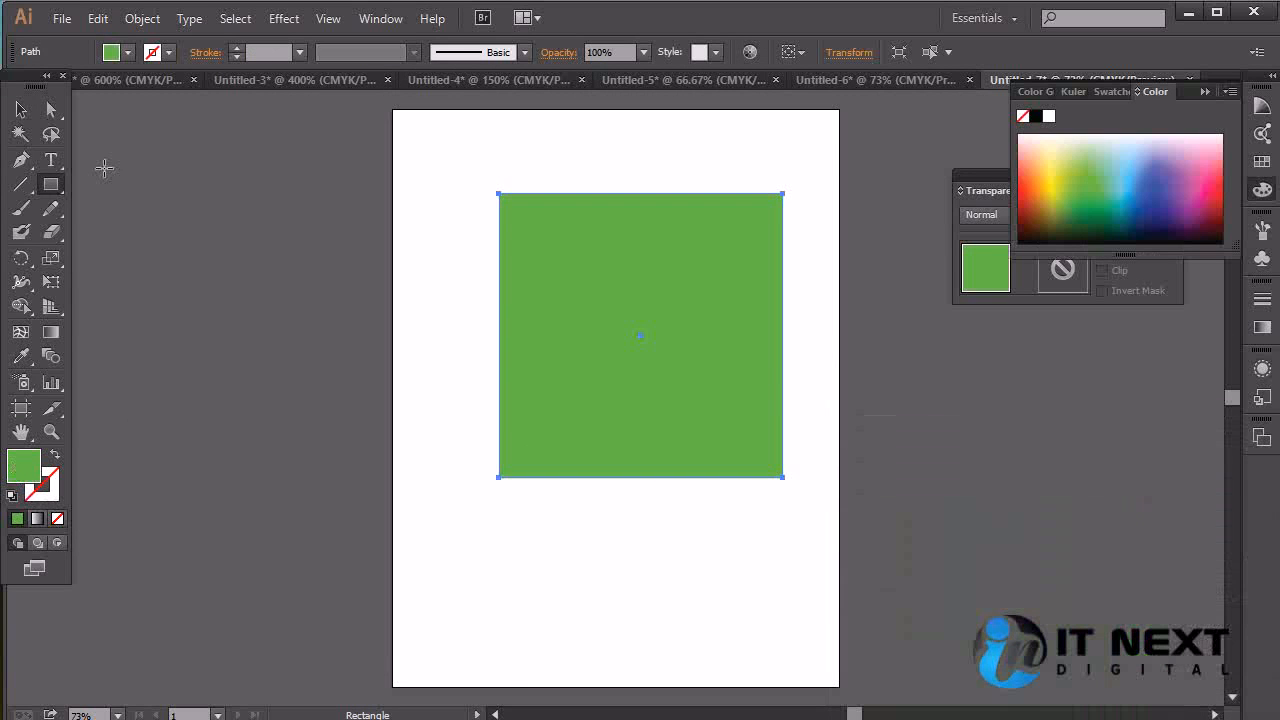
Create a five-pointed star with radii of 155.0304 pt and 77.5152 pt.
left_click_drag(42, 188, 156, 278)
left_click(600, 297)
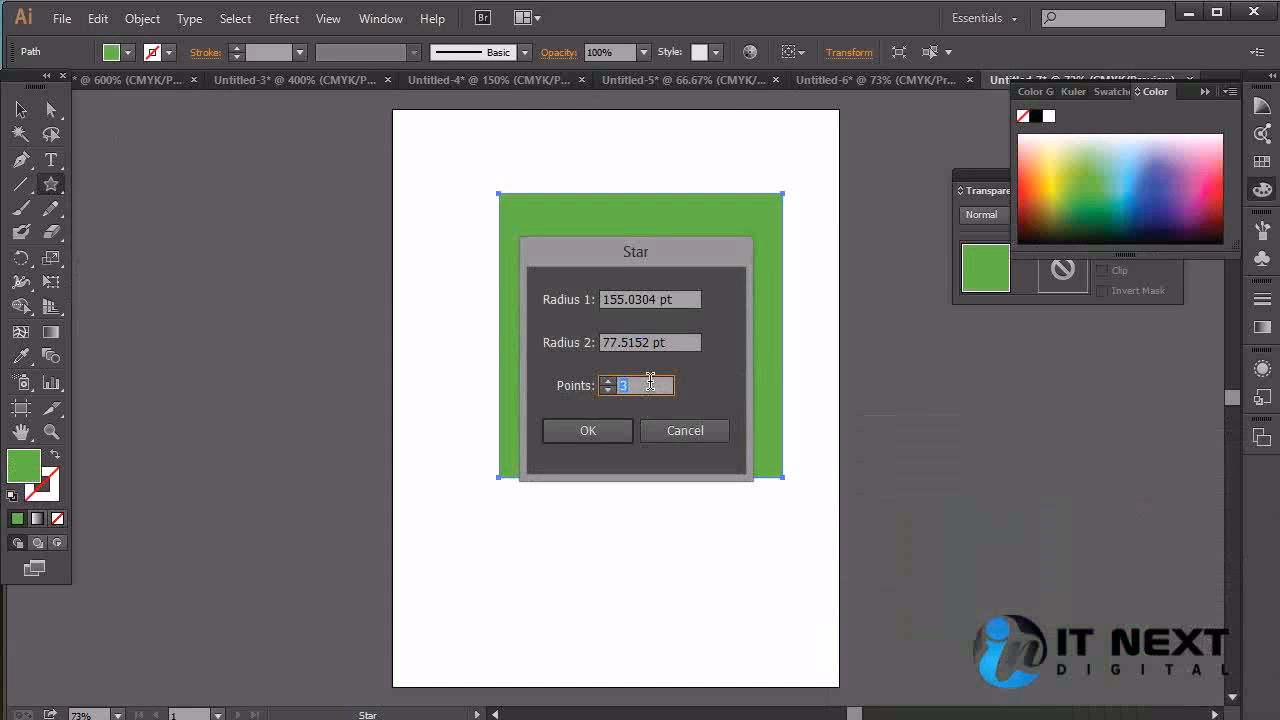
left_click(588, 430)
Centre the star on the green square and fill it with pale green.
key("v")
left_click_drag(608, 273, 653, 309)
left_click(1074, 135)
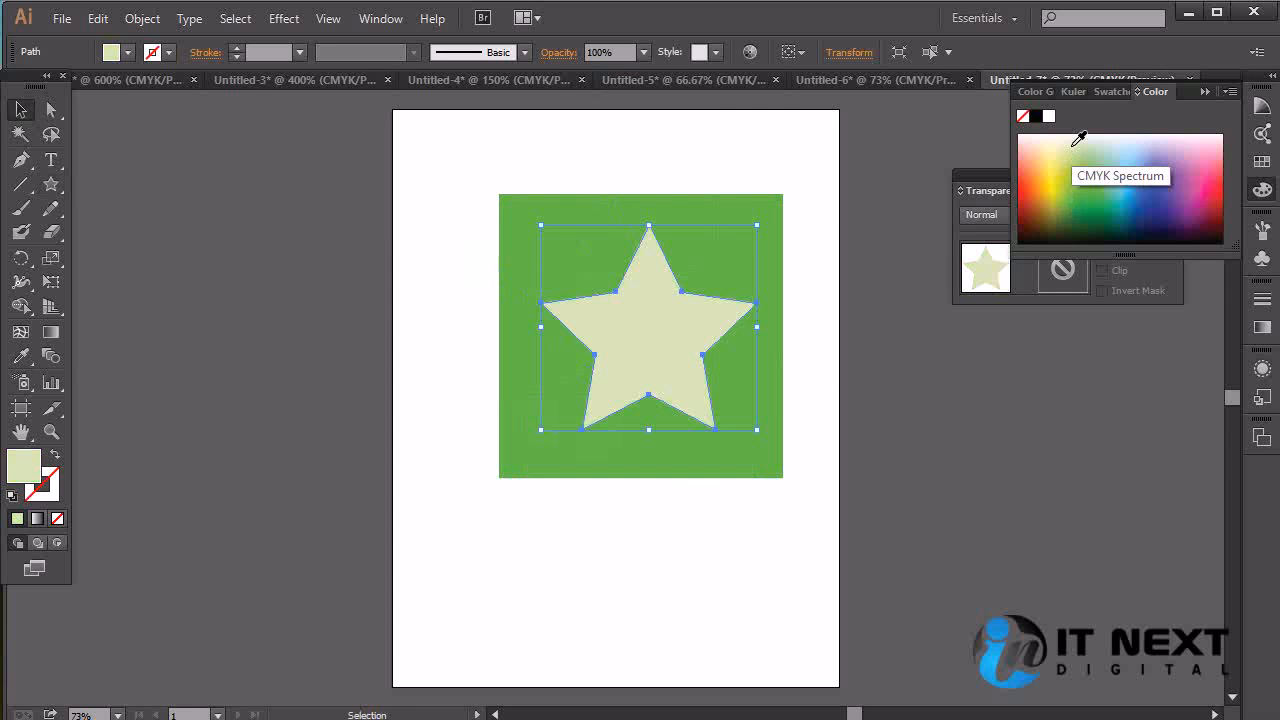
Make a clipping mask that cuts the green square to the star's outline.
left_click_drag(800, 211, 529, 397)
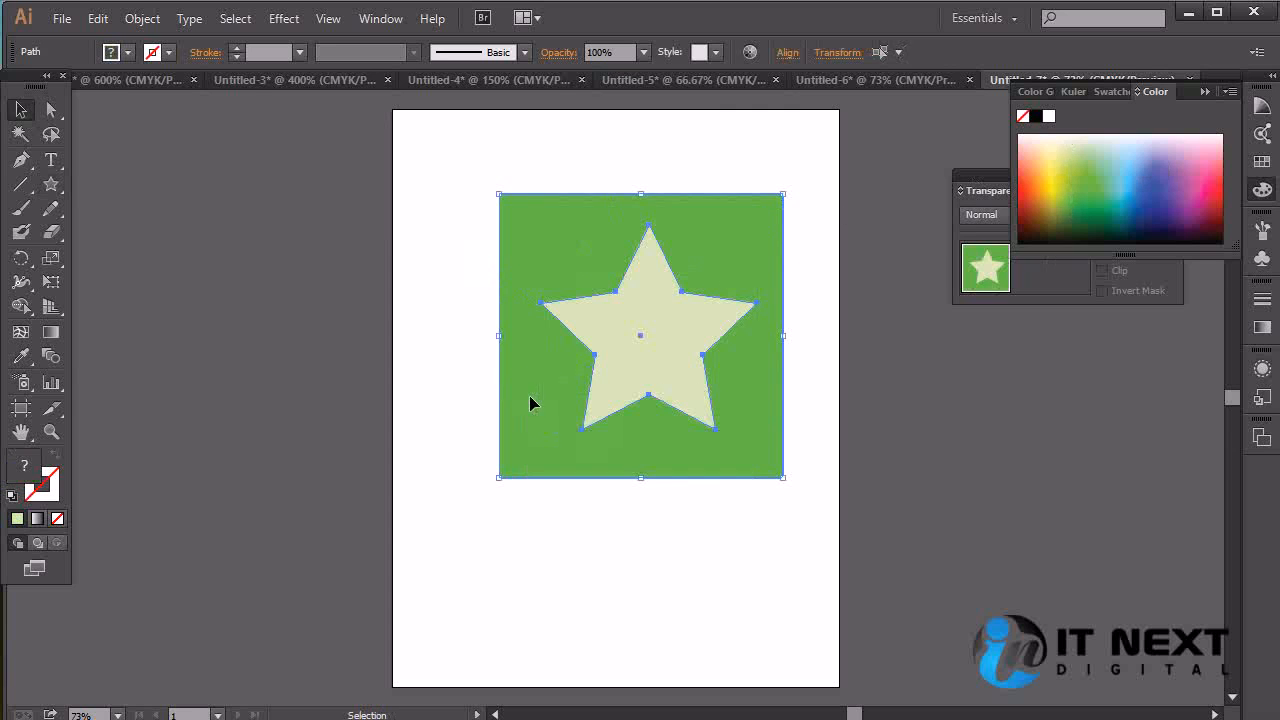
right_click(642, 334)
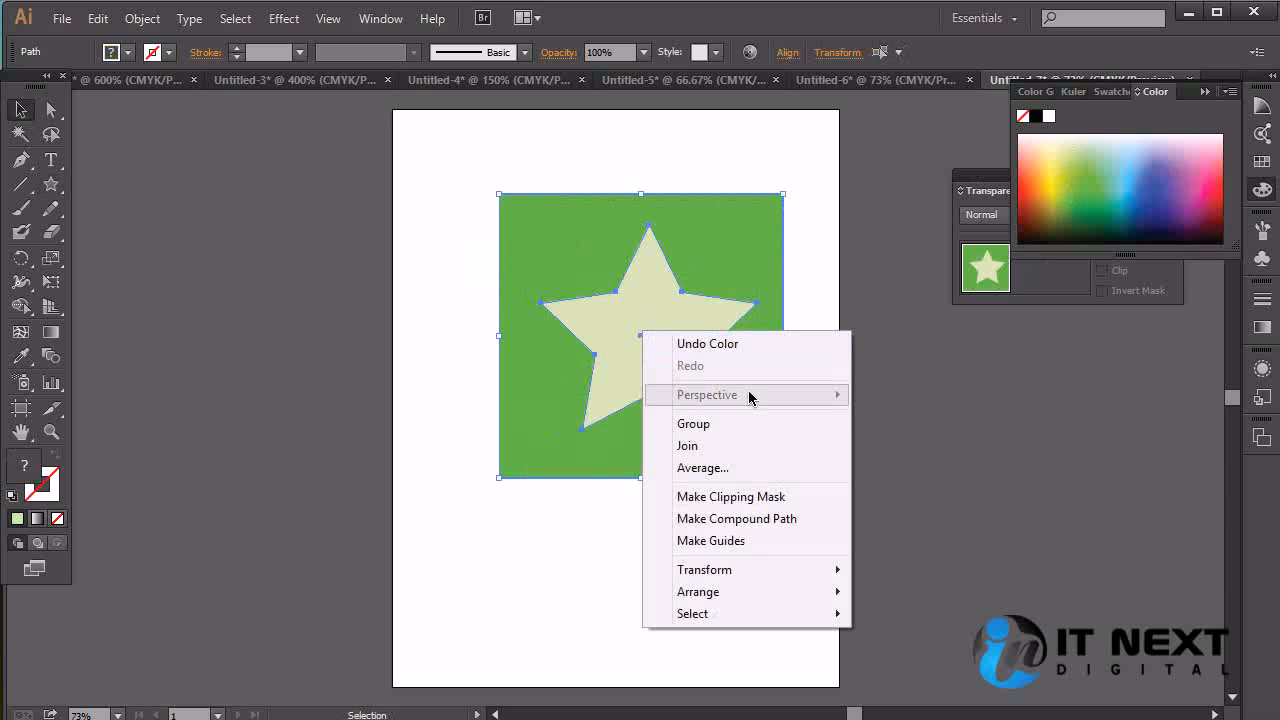
left_click(792, 497)
left_click(829, 483)
left_click(655, 358)
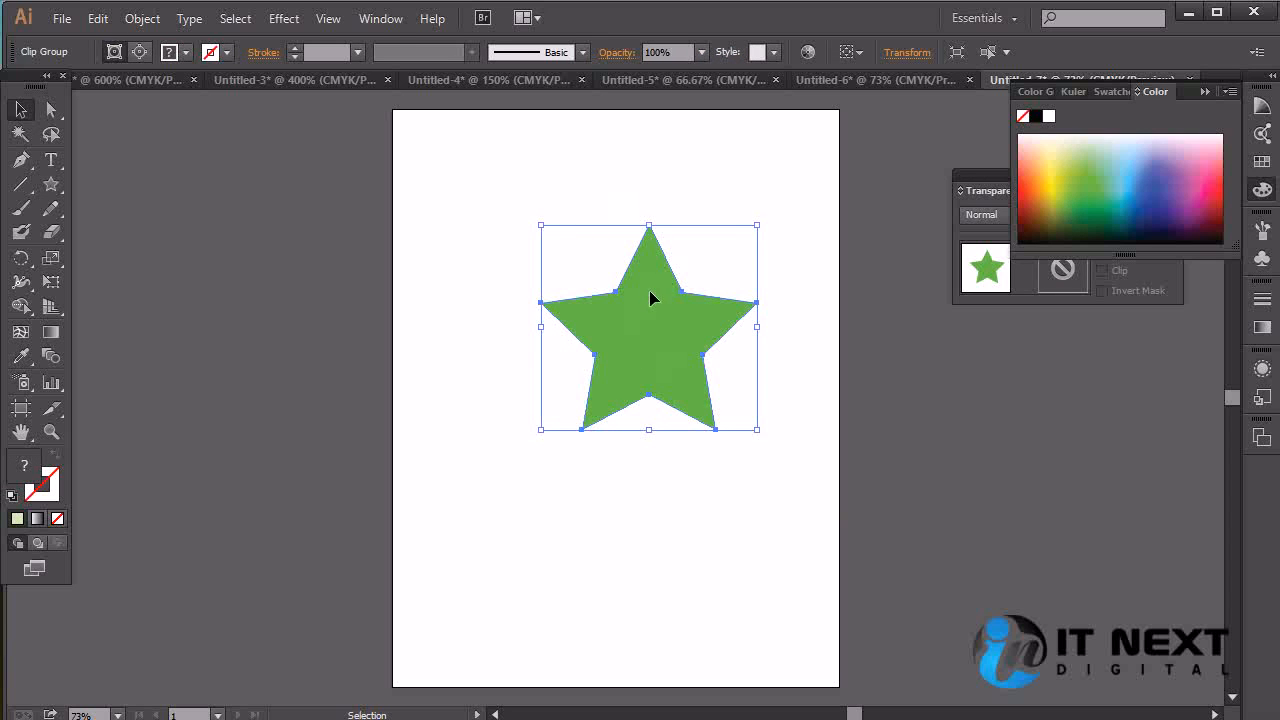
Delete the clipped star and place the illustration of the long-haired, bearded character on the artboard.
key("Delete")
left_click(61, 18)
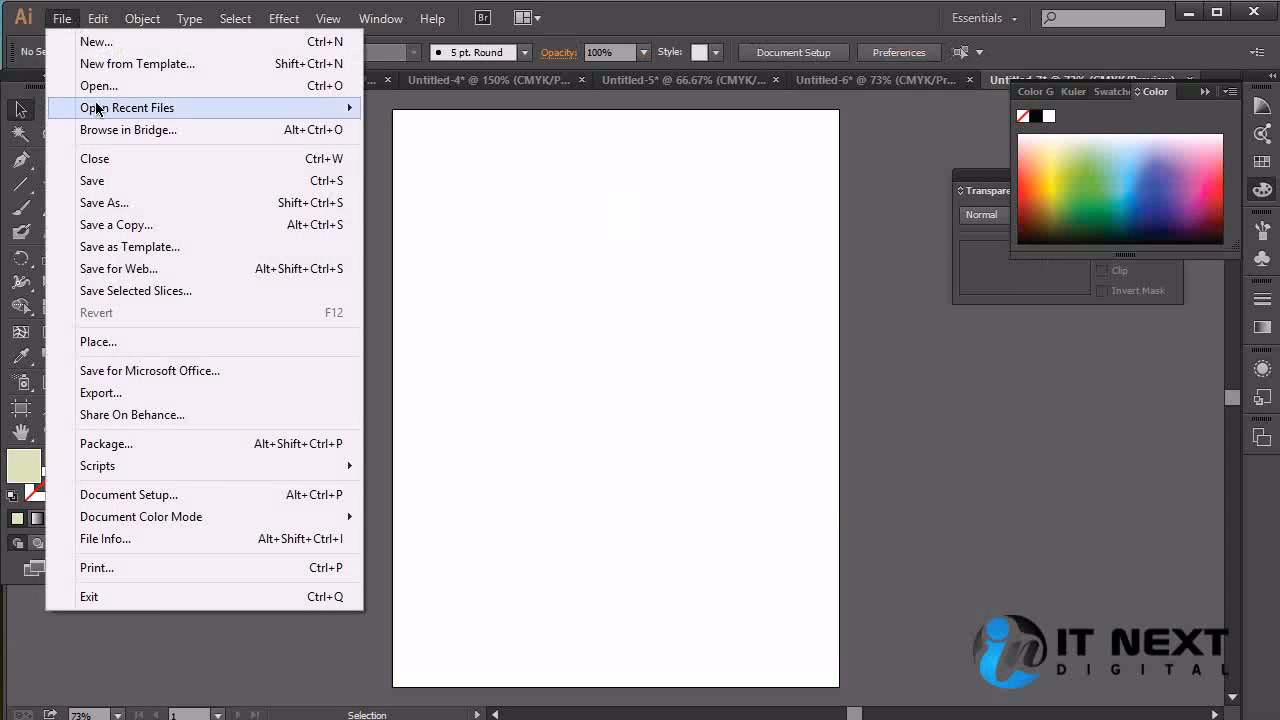
left_click(100, 341)
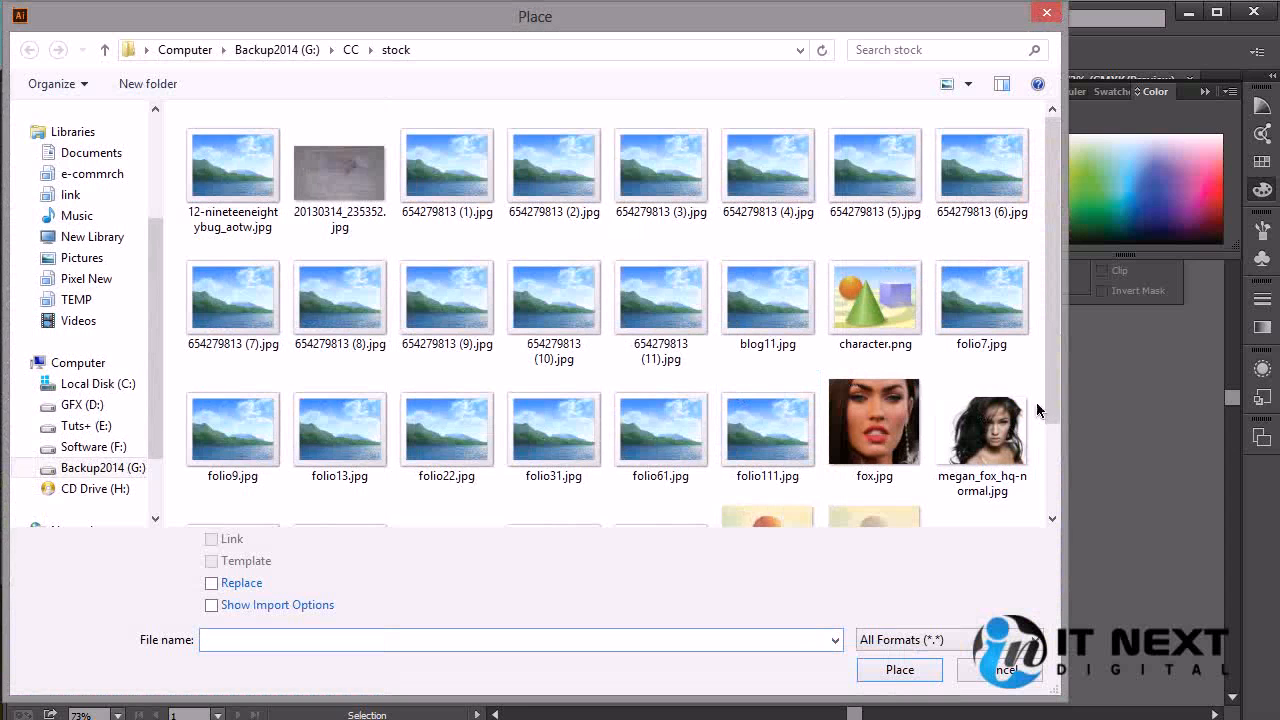
left_click_drag(1051, 365, 1043, 295)
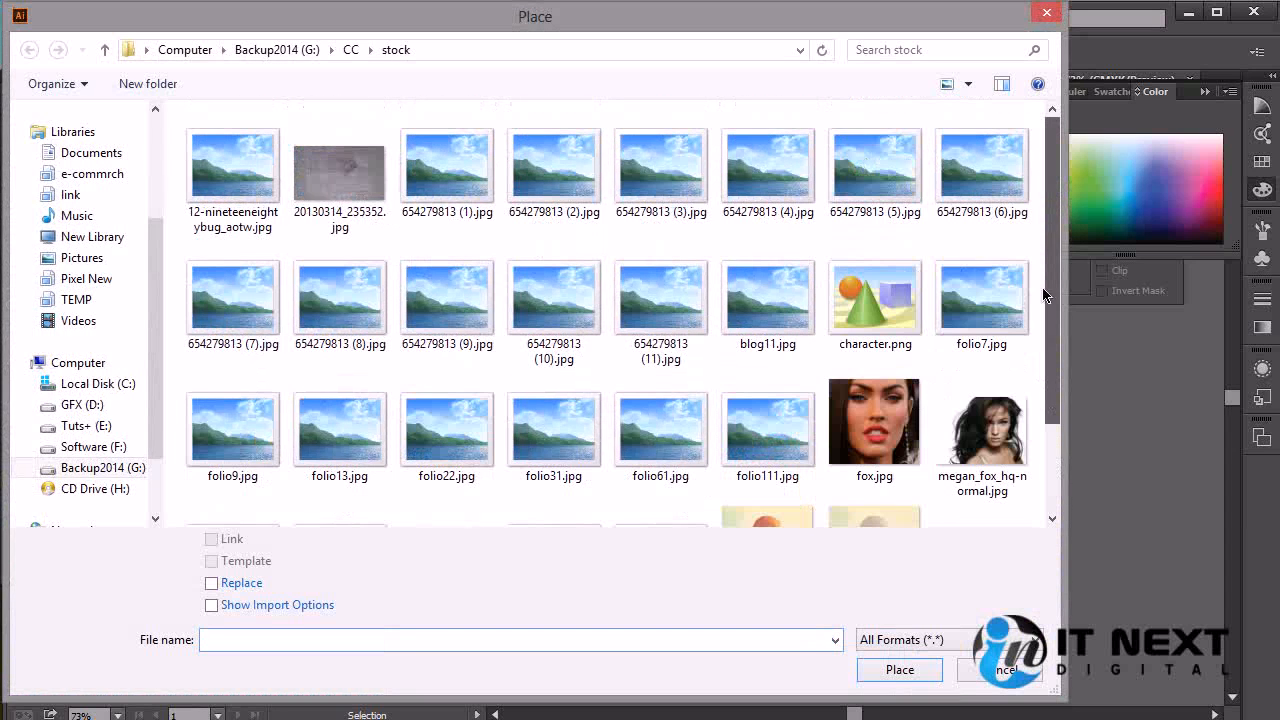
scroll(1033, 353, "down", 1)
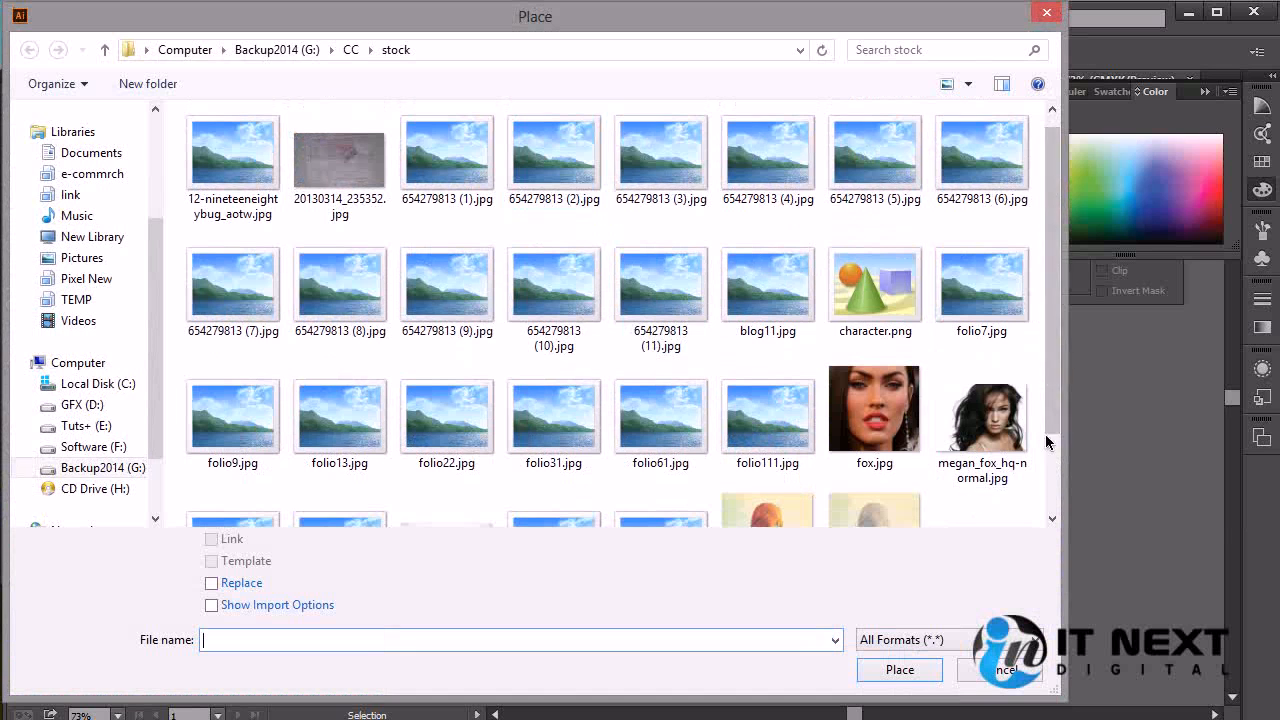
scroll(1048, 480, "down", 3)
left_click(753, 430)
double_click(751, 423)
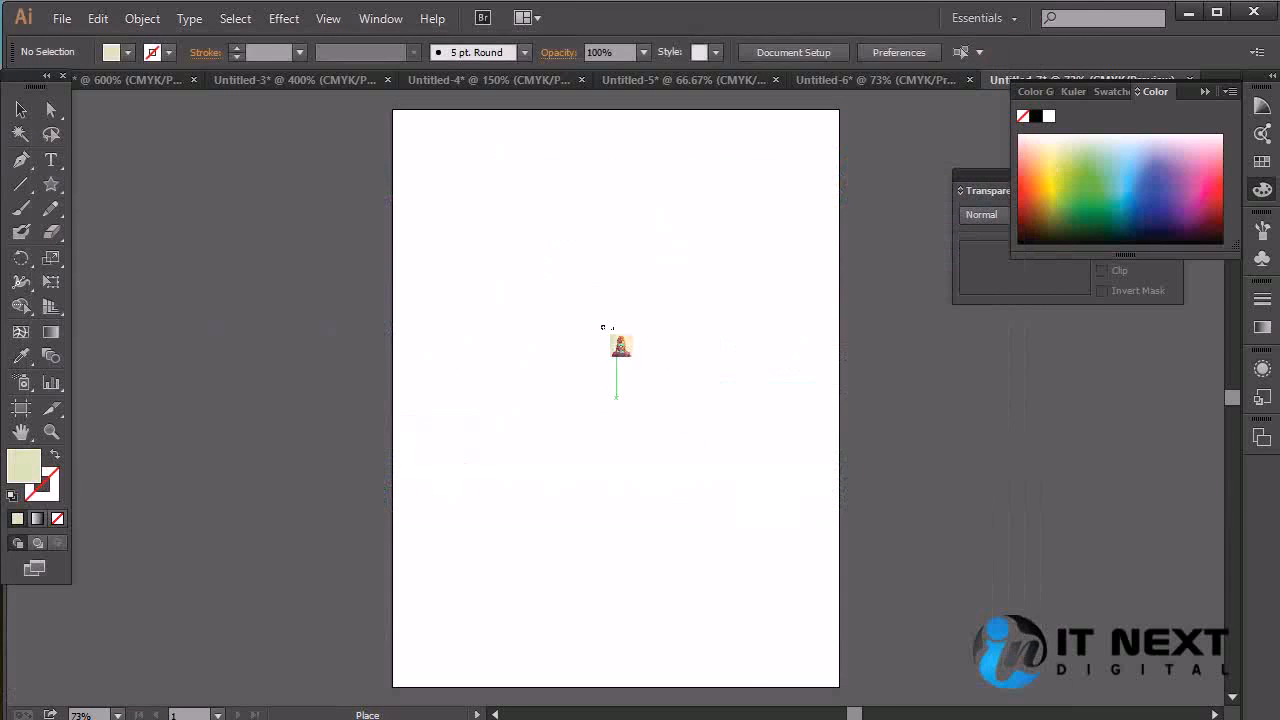
left_click(592, 318)
Scale the placed illustration down to about 818 pt wide and centre the character over the artboard.
left_click_drag(957, 474, 667, 265)
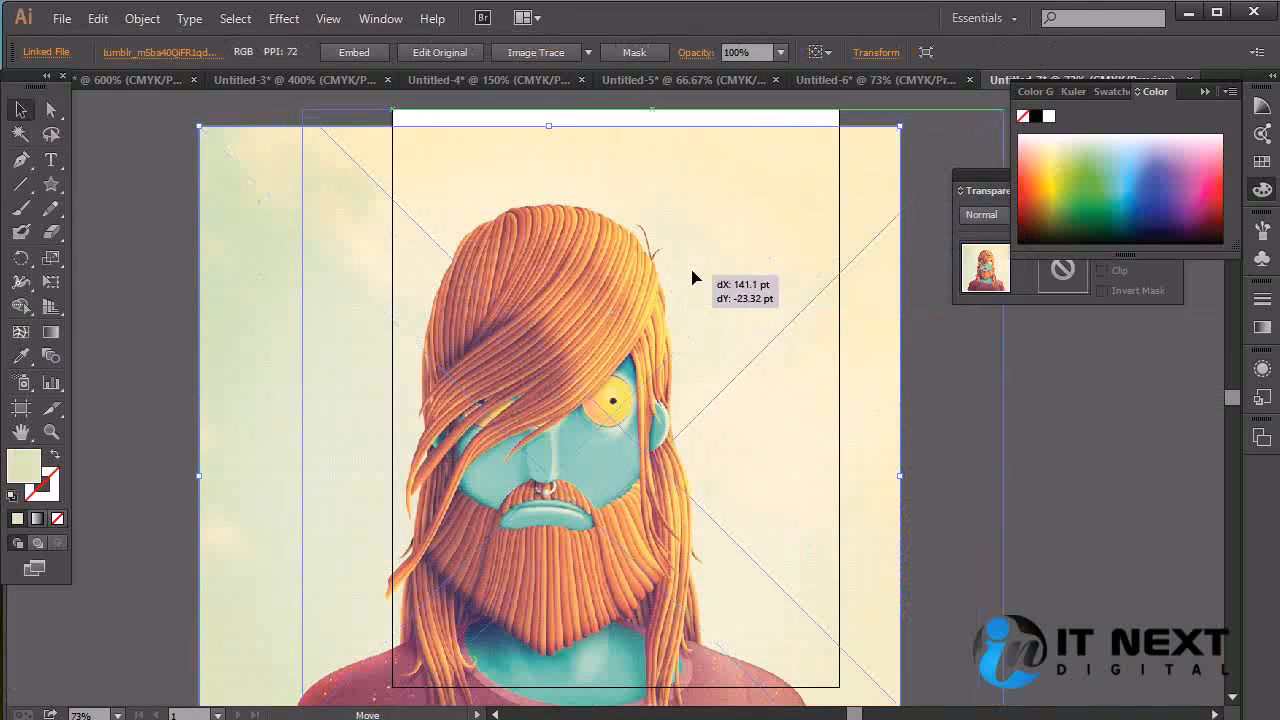
left_click_drag(303, 110, 406, 211)
left_click_drag(763, 387, 687, 296)
Draw a large circle over the character's face and beard with the Ellipse tool.
left_click_drag(57, 190, 169, 291)
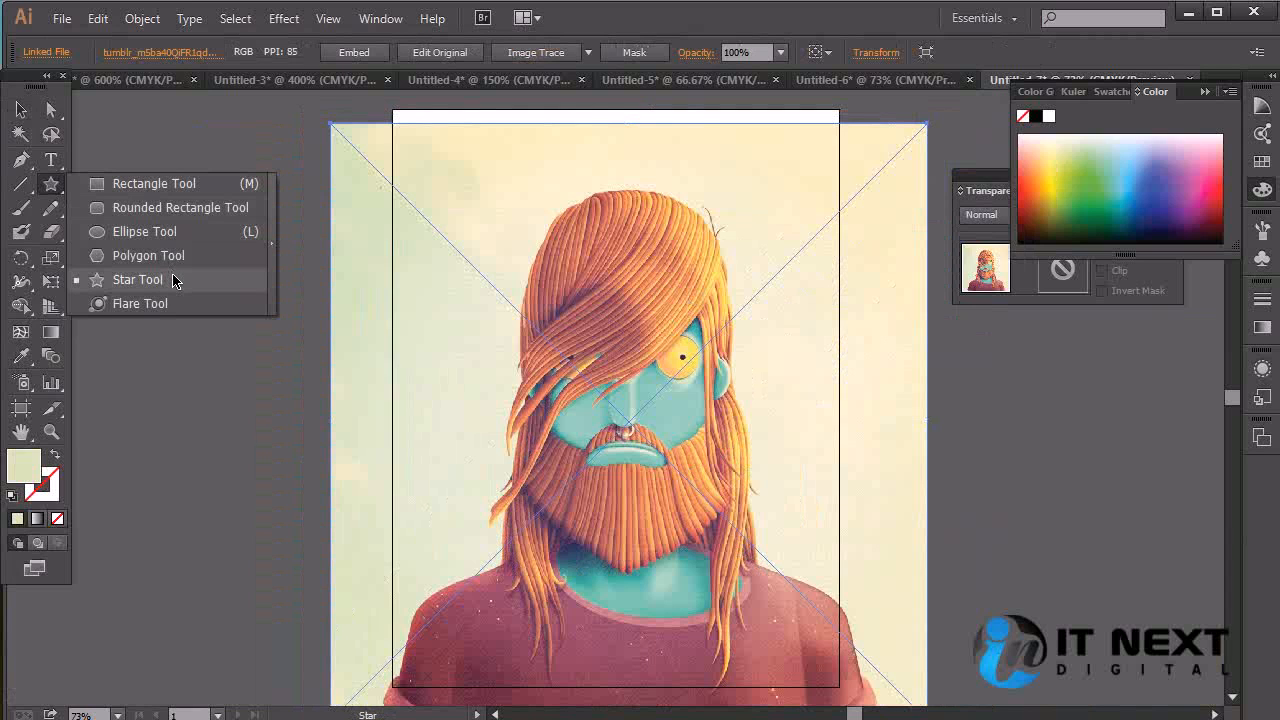
left_click_drag(173, 281, 170, 236)
left_click_drag(489, 270, 826, 634)
Convert the circle's bottom anchor point to a corner point.
key("p")
left_click(631, 243, "alt")
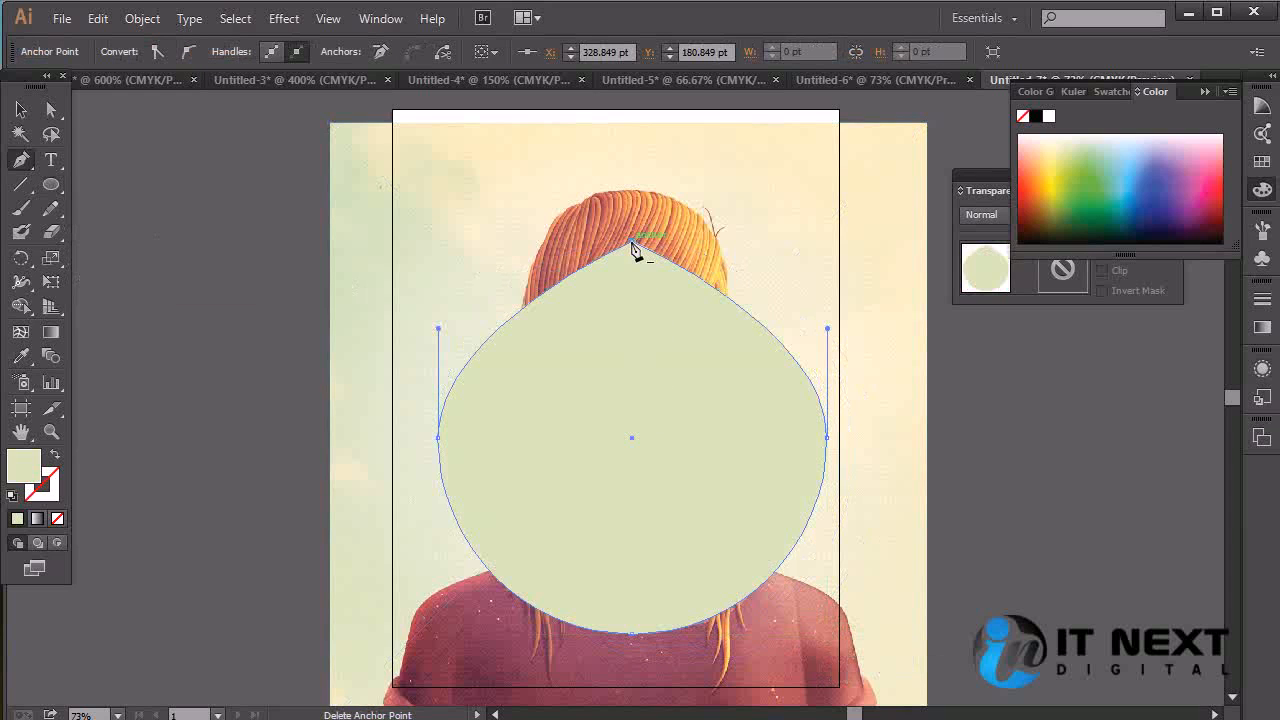
key("ctrl+z")
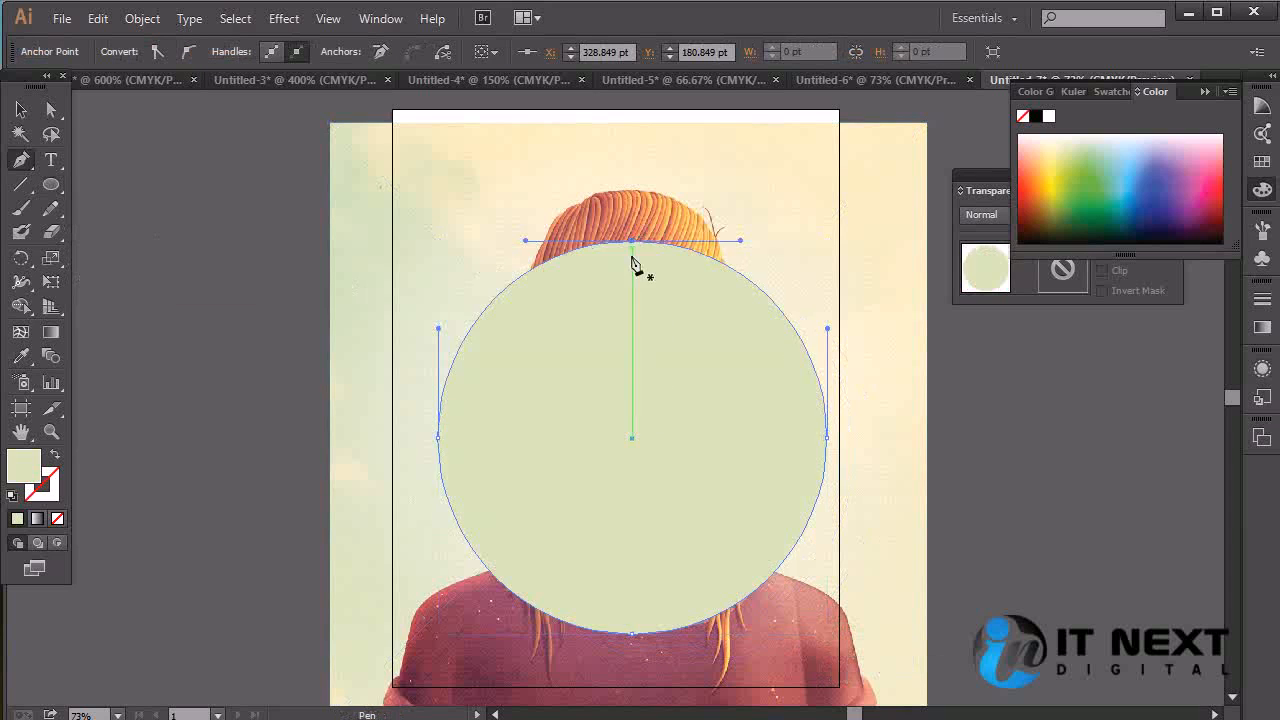
left_click(632, 633, "alt")
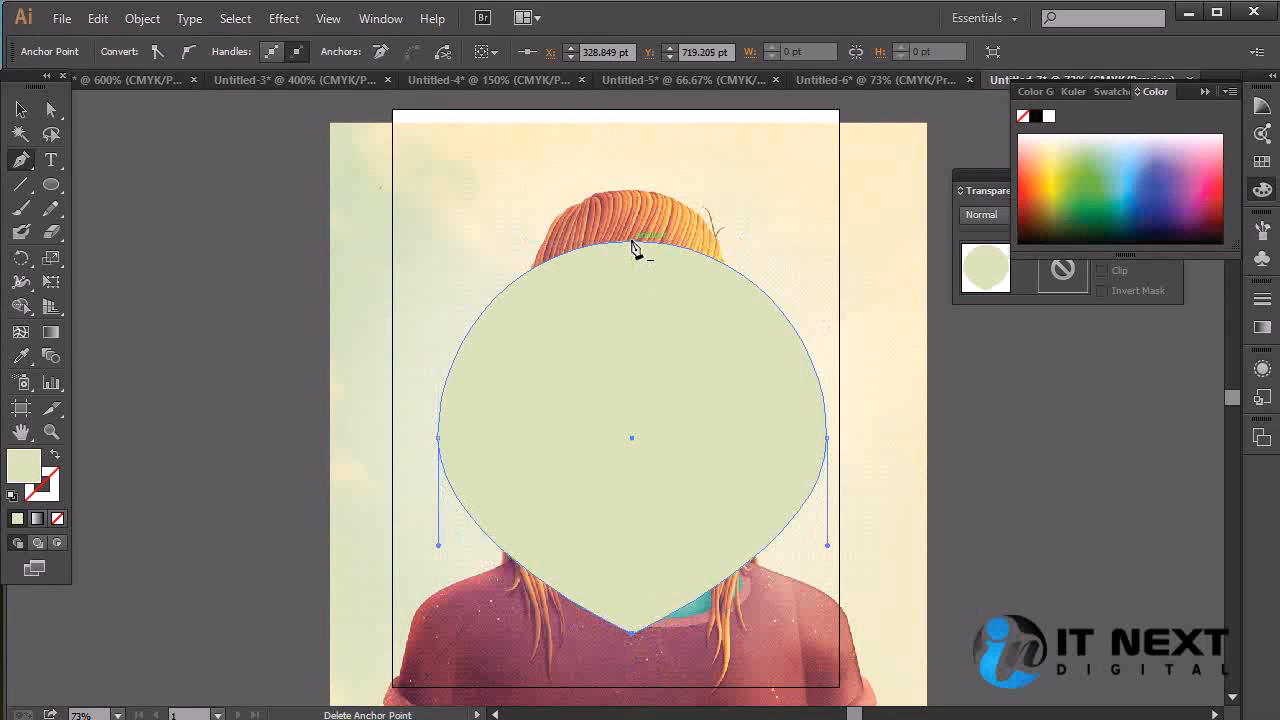
Pull the circle's top anchor point down past its centre and convert it to a corner to form a heart's notch.
left_click(56, 111)
left_click(632, 243)
left_click_drag(633, 246, 639, 433)
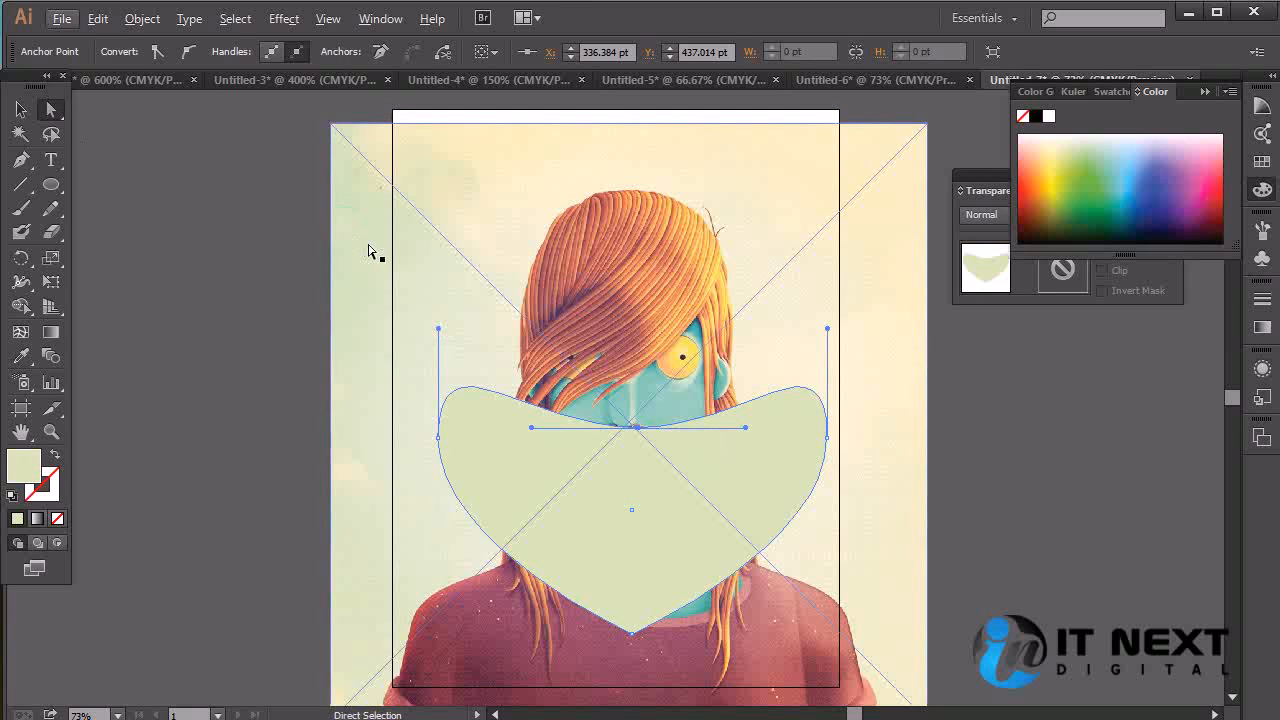
key("shift+c")
left_click(637, 428)
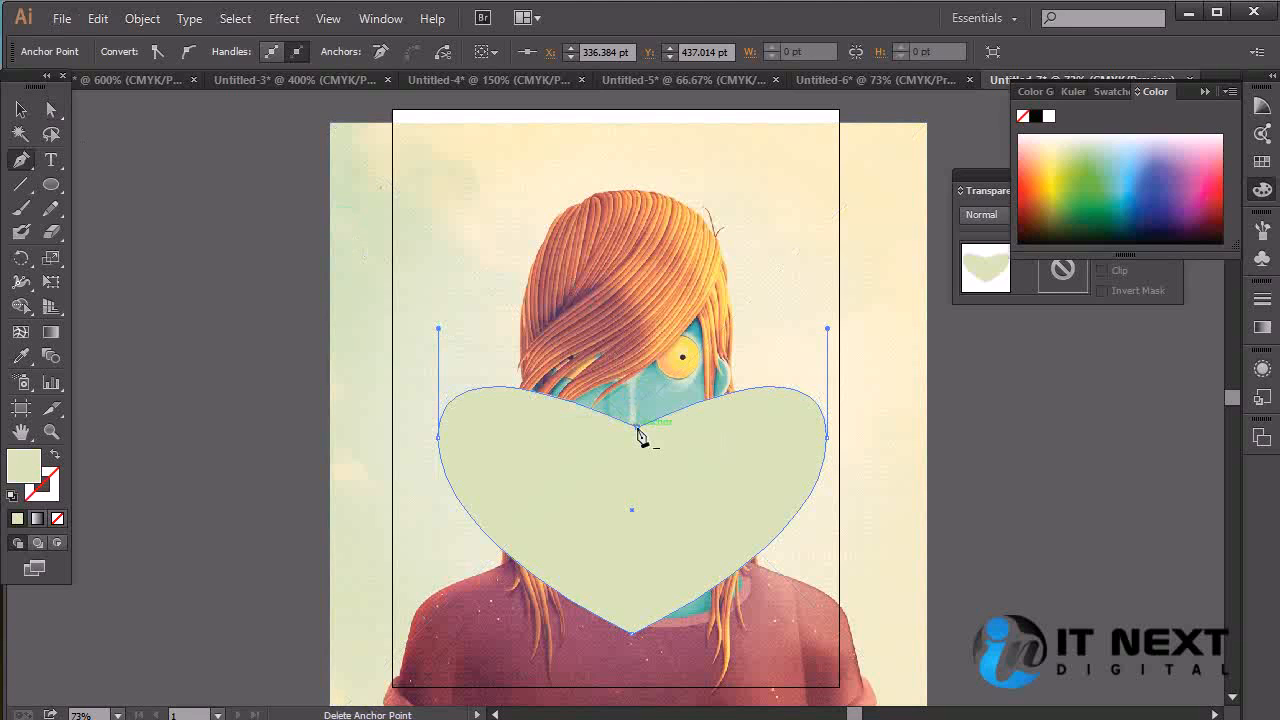
left_click_drag(637, 432, 636, 467)
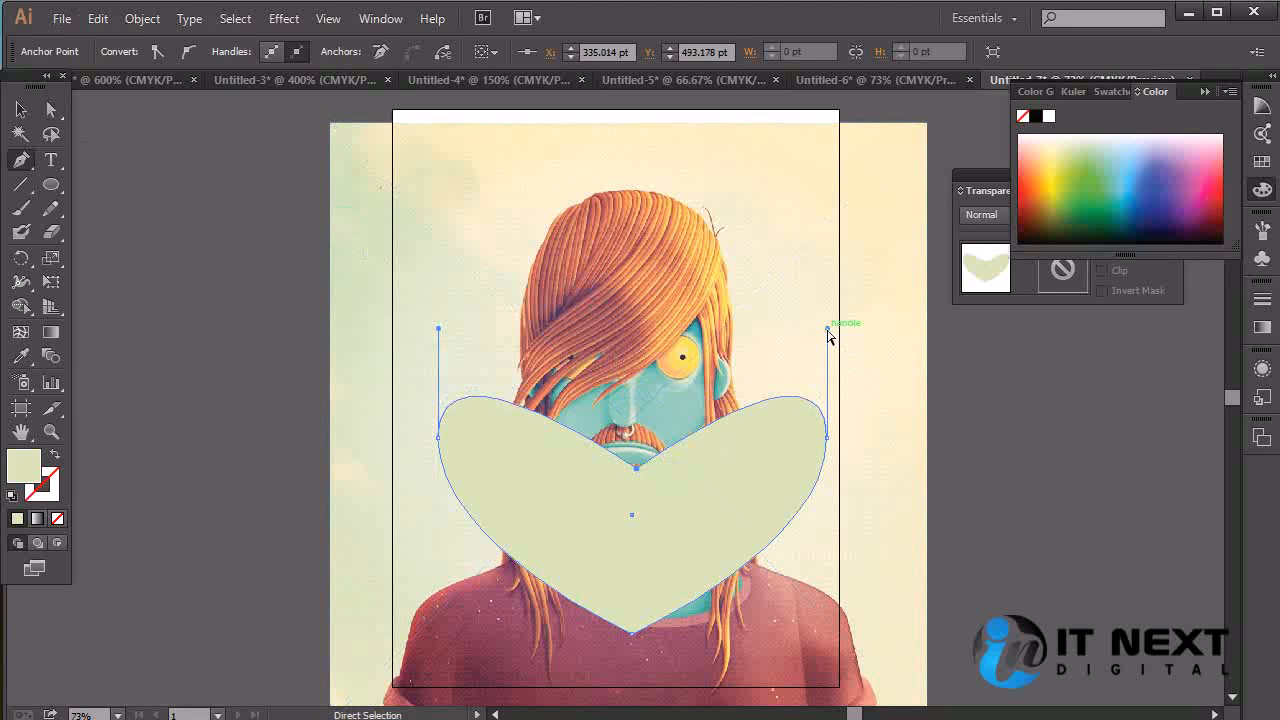
Refine the heart by extending the side anchors' upper handles, raising the notch and lowering the bottom tip.
left_click_drag(827, 328, 783, 214)
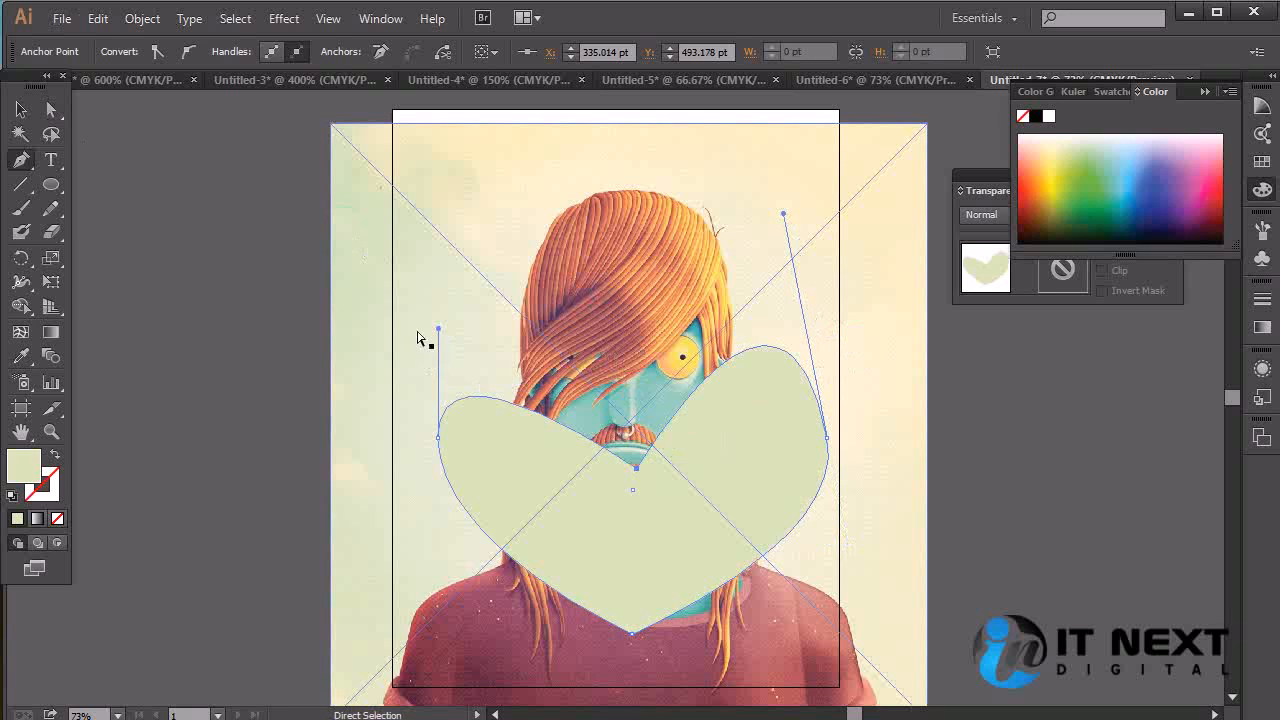
left_click_drag(436, 330, 468, 231)
left_click_drag(636, 467, 632, 422)
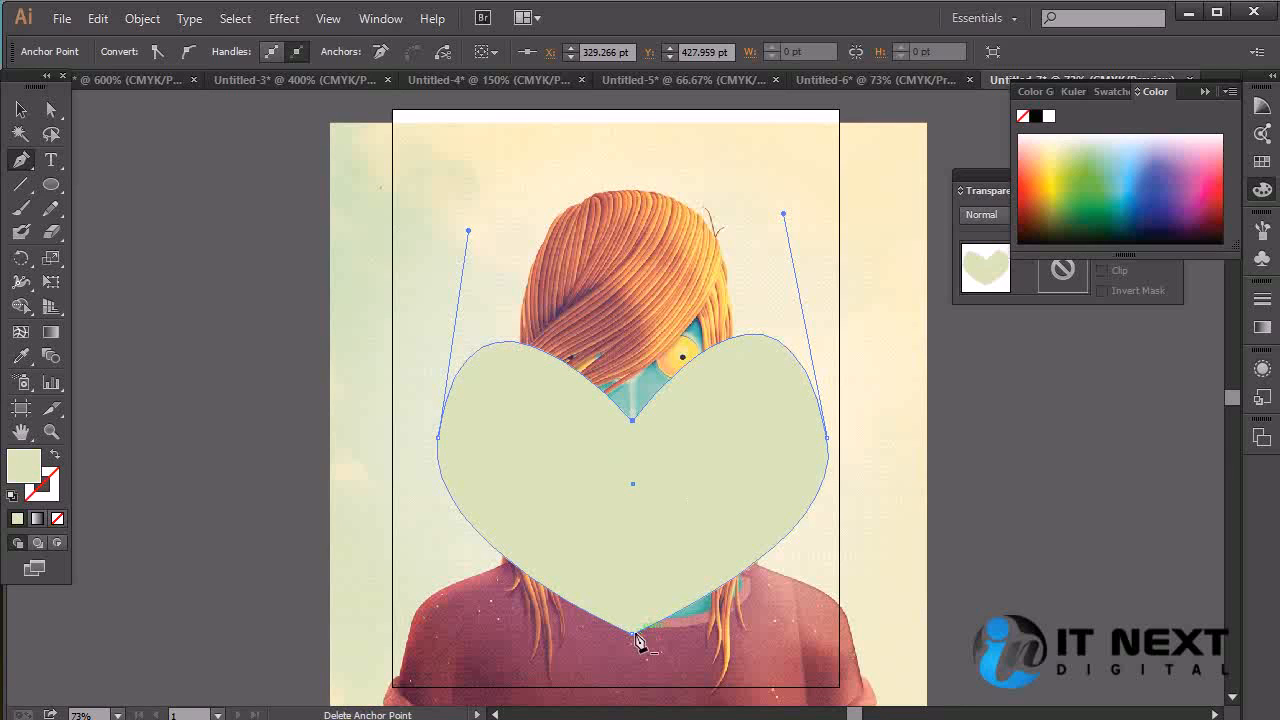
left_click_drag(632, 634, 633, 687)
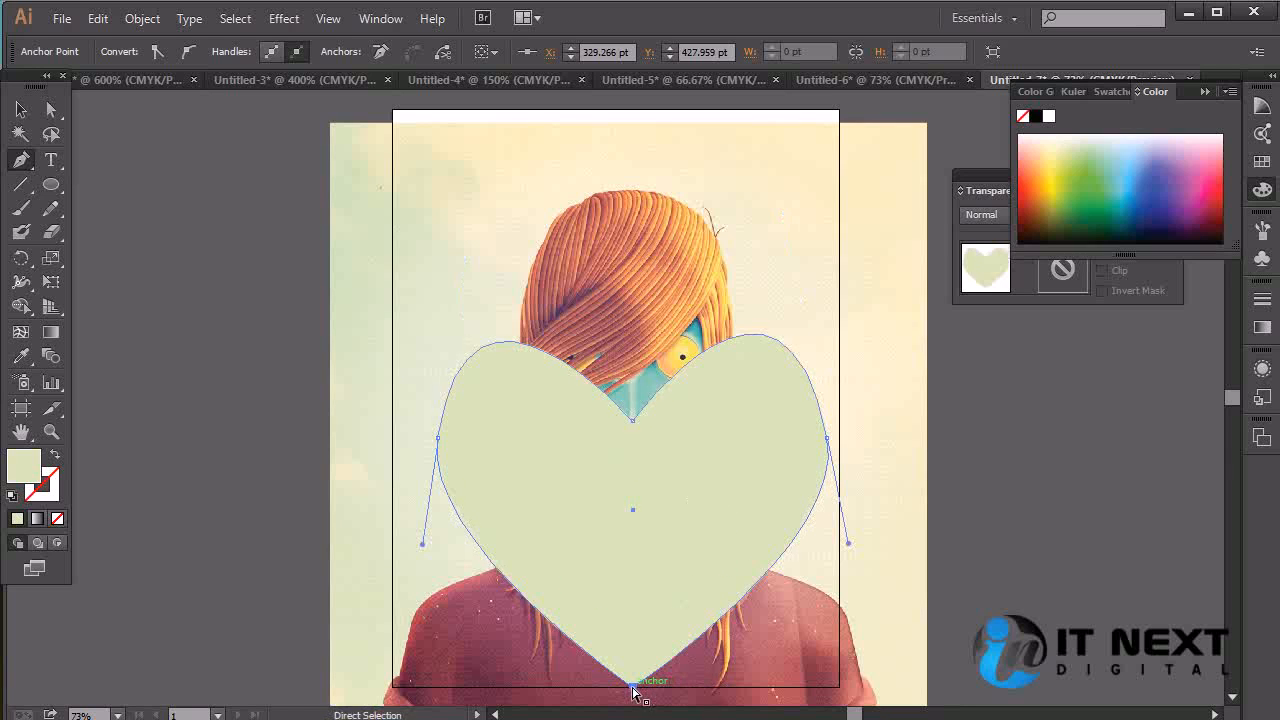
left_click_drag(632, 420, 632, 397)
left_click_drag(785, 215, 805, 222)
left_click_drag(470, 231, 454, 257)
Enlarge the heart to nearly the illustration's width and position it over the character.
left_click(21, 110)
left_click_drag(686, 504, 593, 168)
left_click_drag(779, 523, 962, 687)
scroll(870, 607, "down", 3)
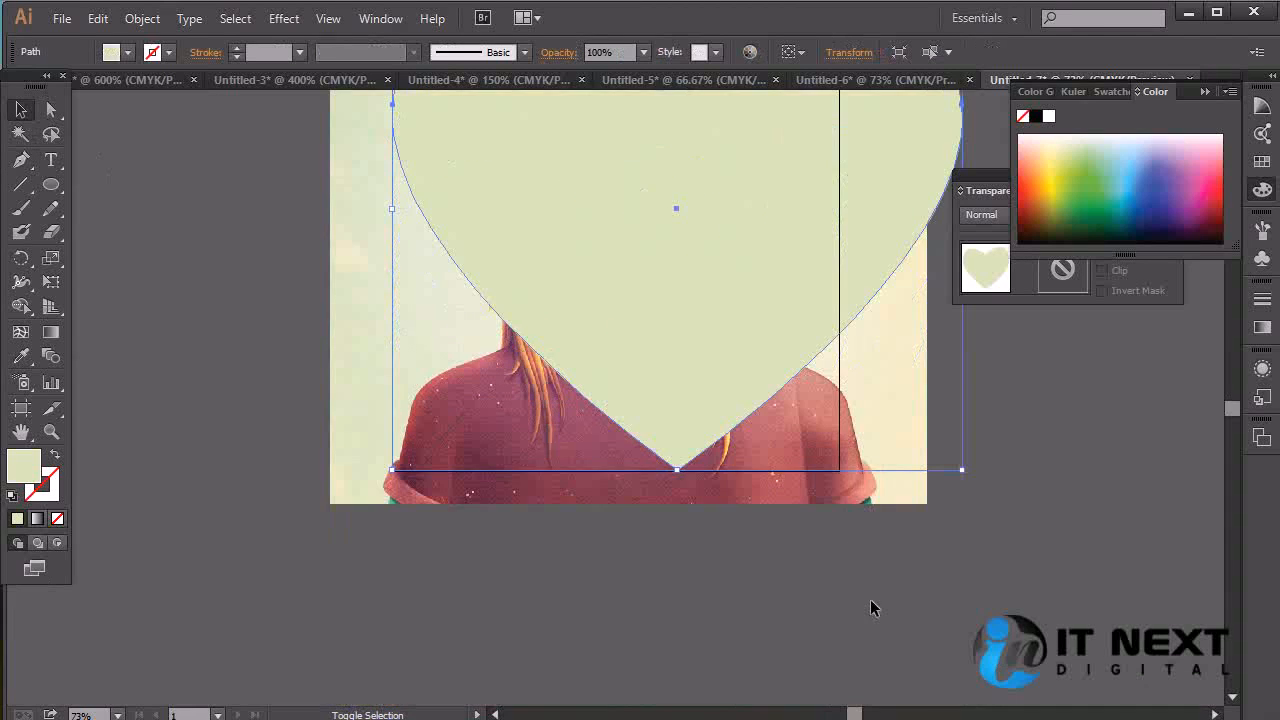
scroll(870, 607, "up", 3)
left_click_drag(757, 457, 700, 453)
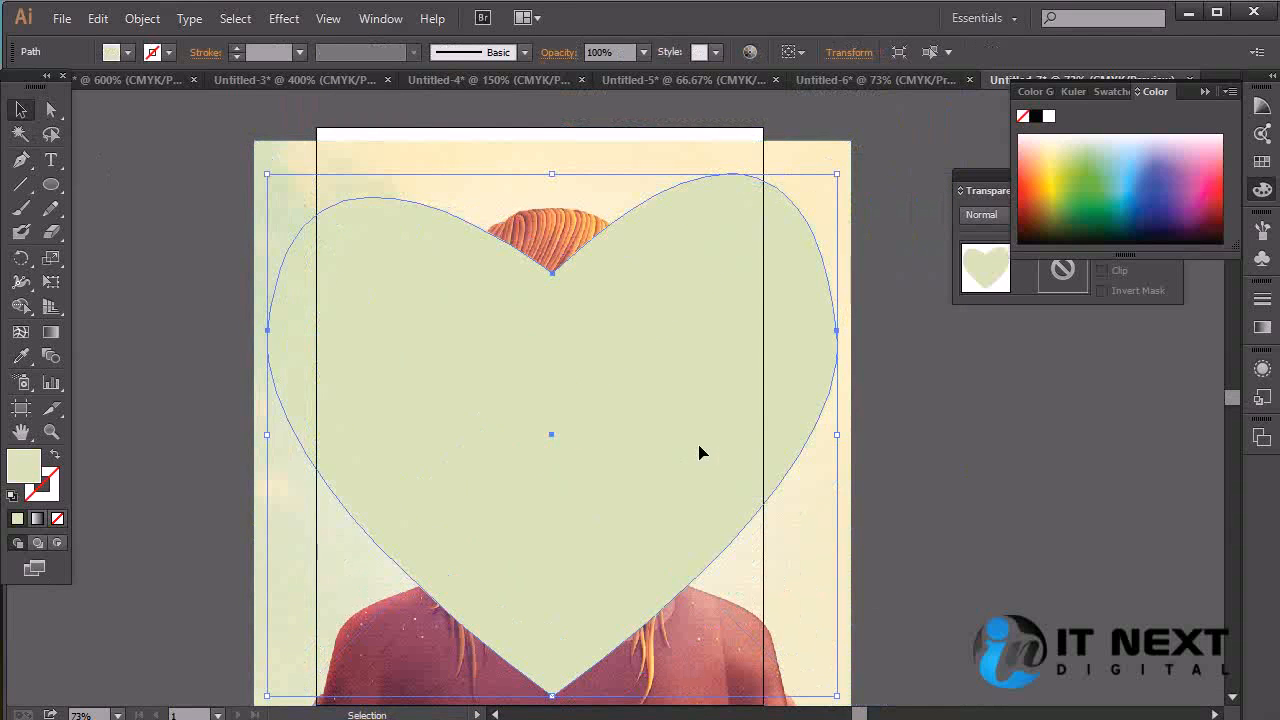
Select the heart and the illustration and make a clipping mask from them.
left_click(960, 406)
key("ctrl+a")
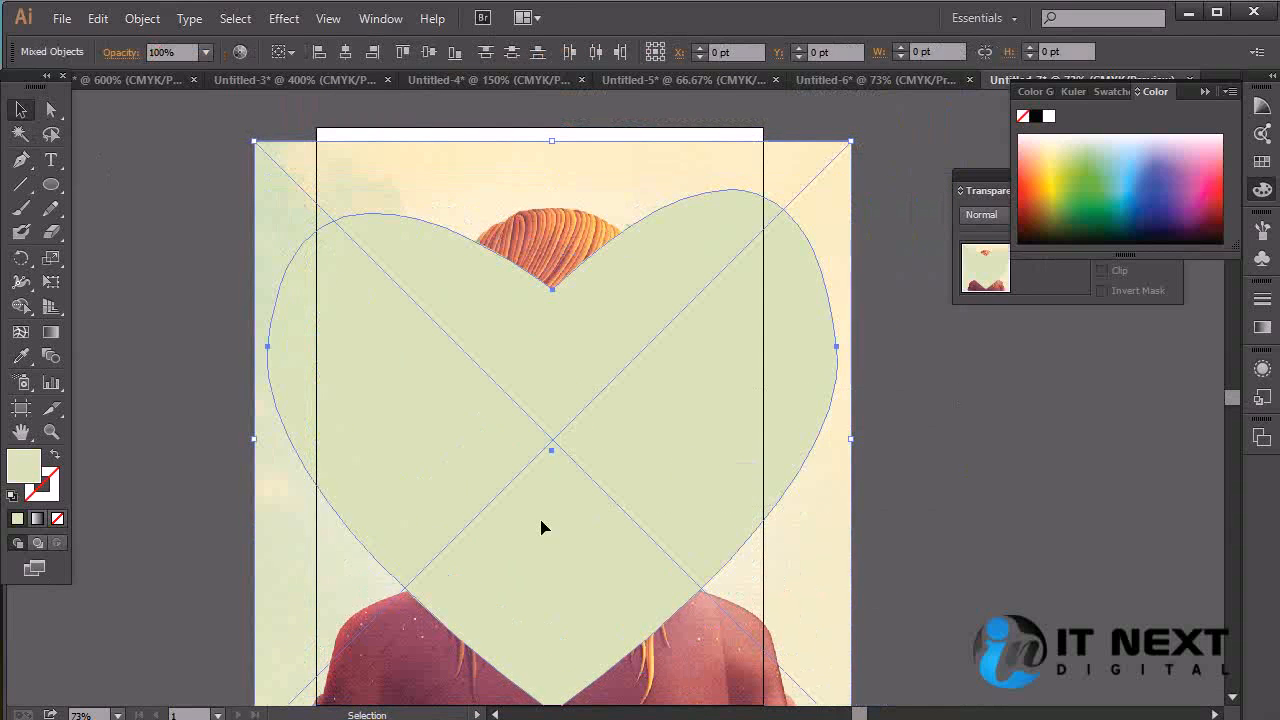
right_click(727, 425)
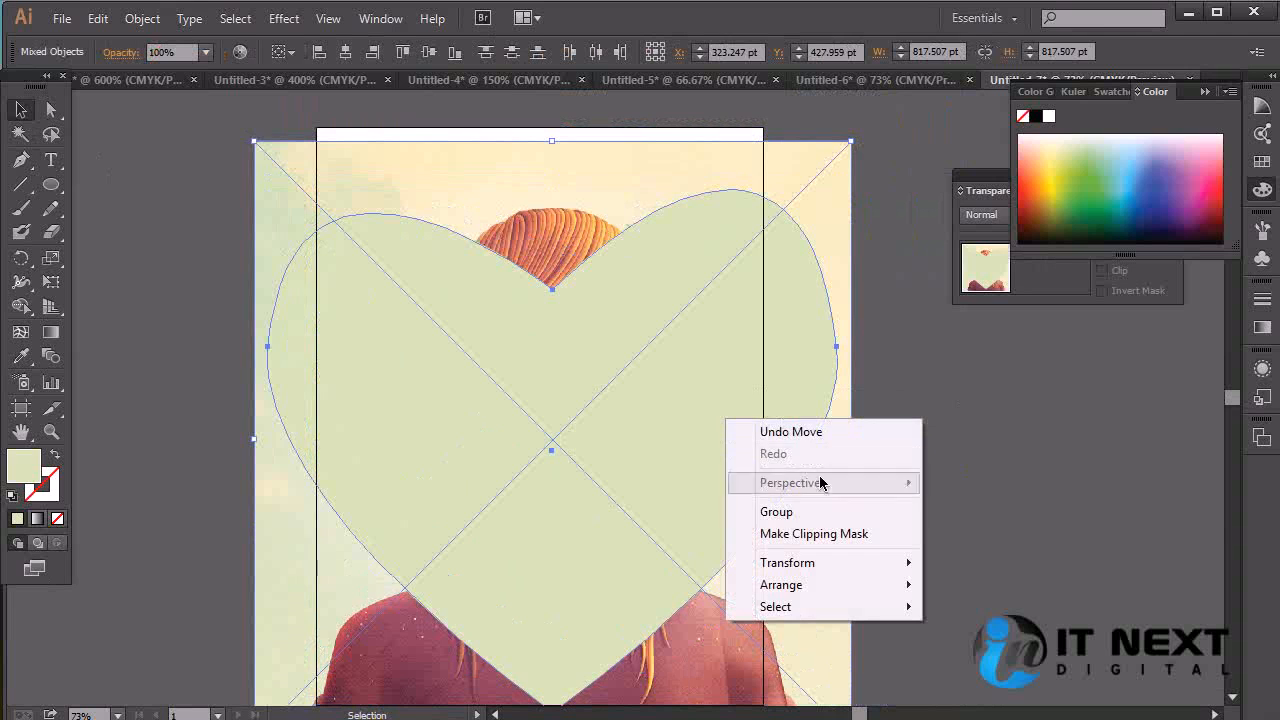
left_click(832, 534)
left_click(899, 469)
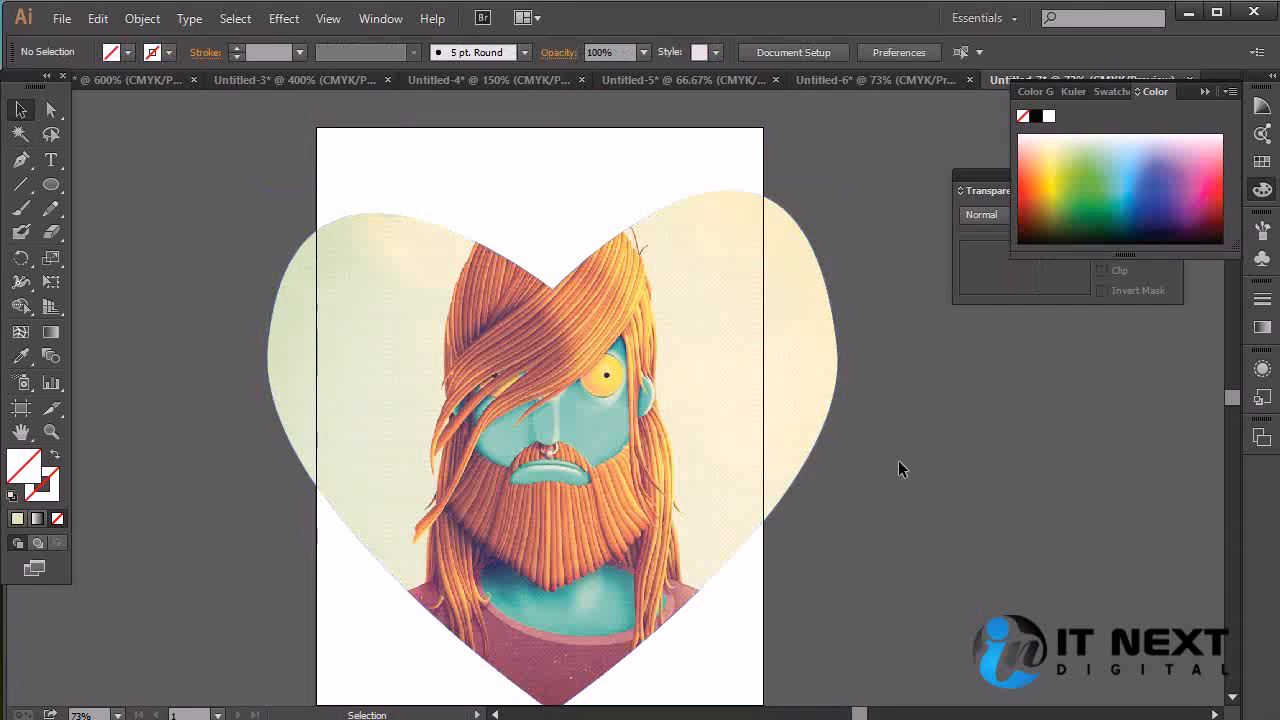
Scale the clipped heart down to about 450 by 413 pt and move it near the artboard's centre.
left_click(606, 348)
left_click_drag(838, 190, 594, 409)
left_click_drag(491, 534, 592, 370)
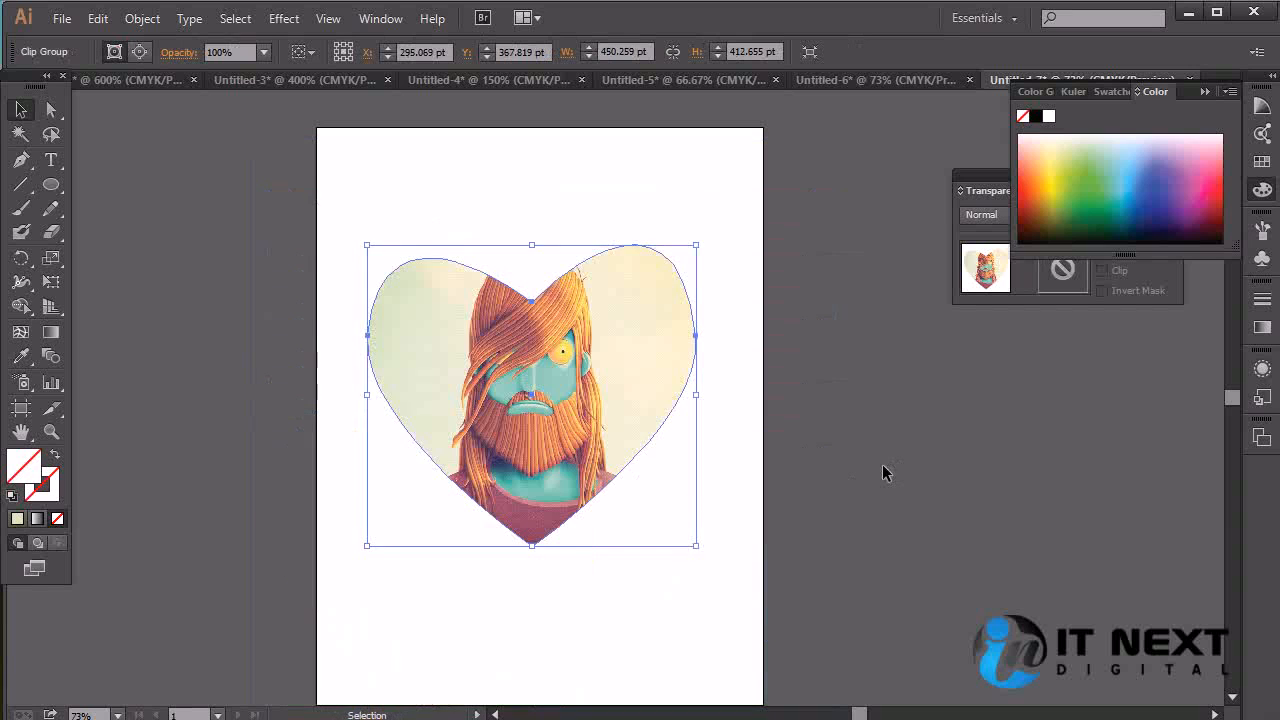
left_click(882, 470)
Undo the heart's resizing and clipping mask and remove the heart, leaving only the full illustration.
left_click(613, 417)
key("a")
key("ctrl+z")
key("ctrl+z")
key("ctrl+z")
key("ctrl+z")
key("v")
key("ctrl+z")
left_click(78, 226)
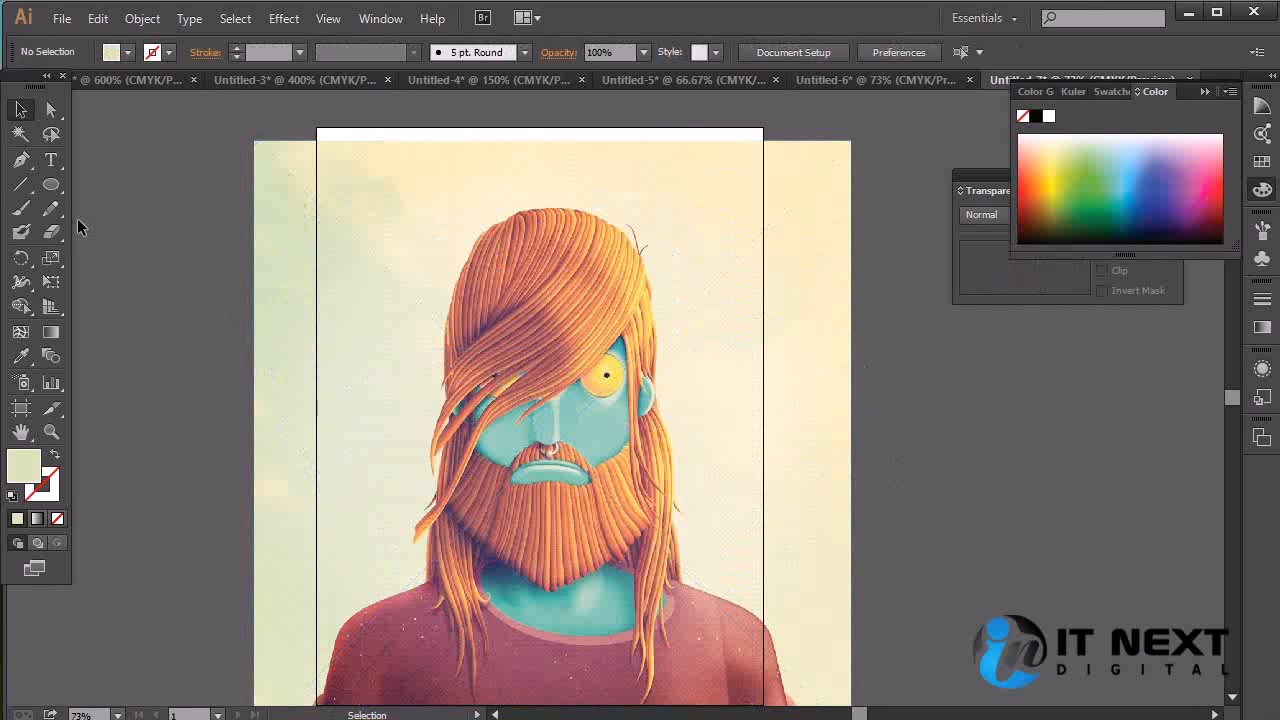
Draw a circle about 689 pt in diameter centred on the character with the Ellipse tool.
left_click(51, 184)
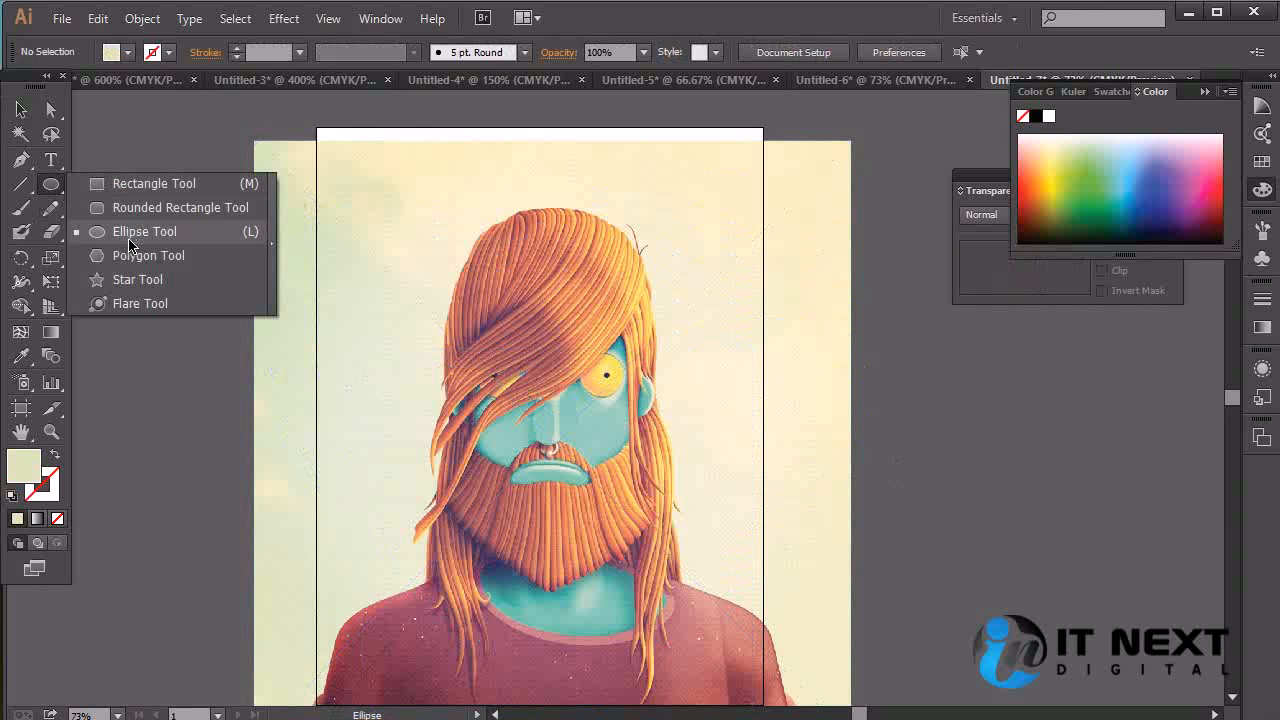
left_click(134, 231)
left_click_drag(559, 448, 752, 699)
Select the circle and the illustration and clip the illustration with a clipping mask.
left_click(20, 112)
left_click_drag(860, 128, 577, 465)
right_click(608, 313)
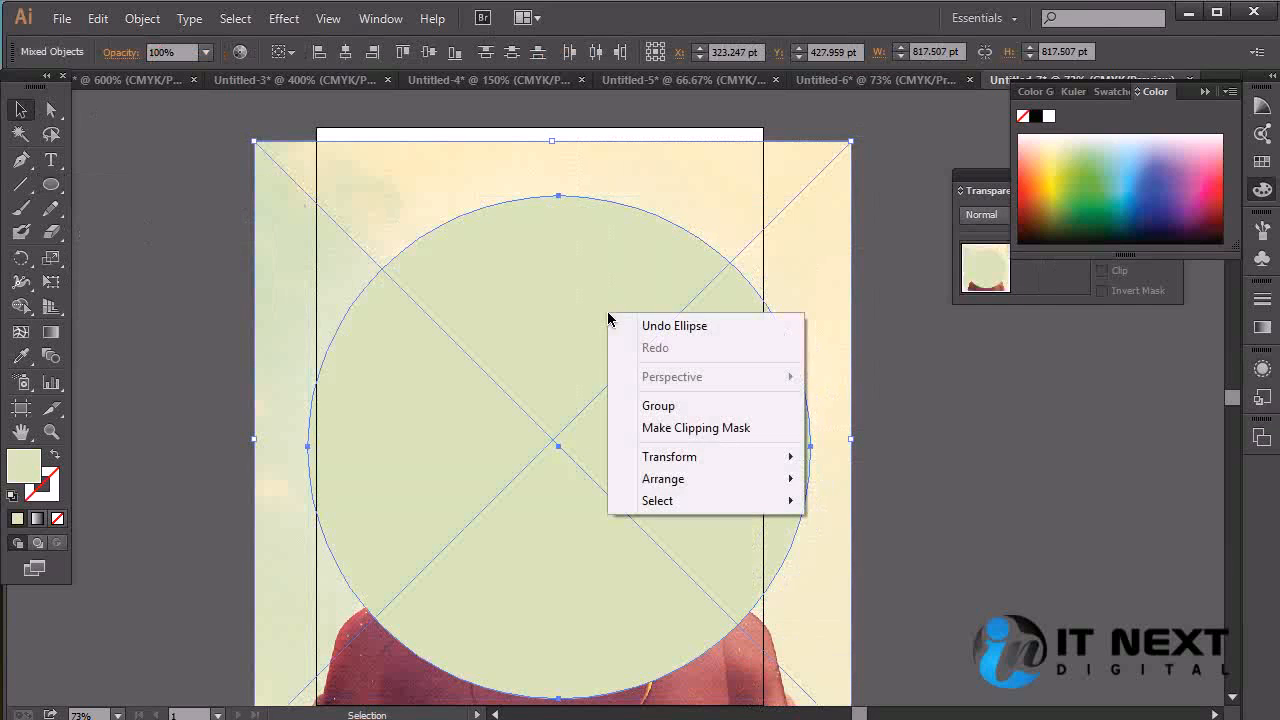
left_click(735, 428)
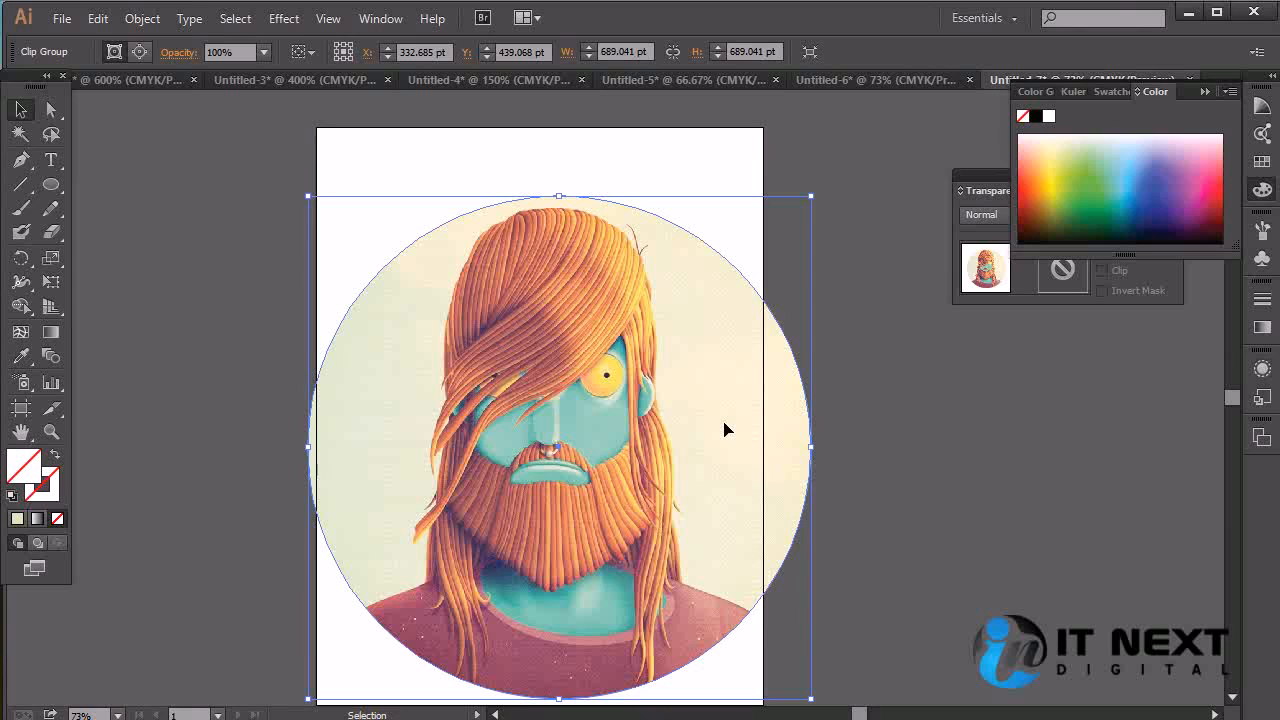
Delete the clipped illustration and trace a wavy hilltop edge across the artboard's middle with the Pen tool.
key("Delete")
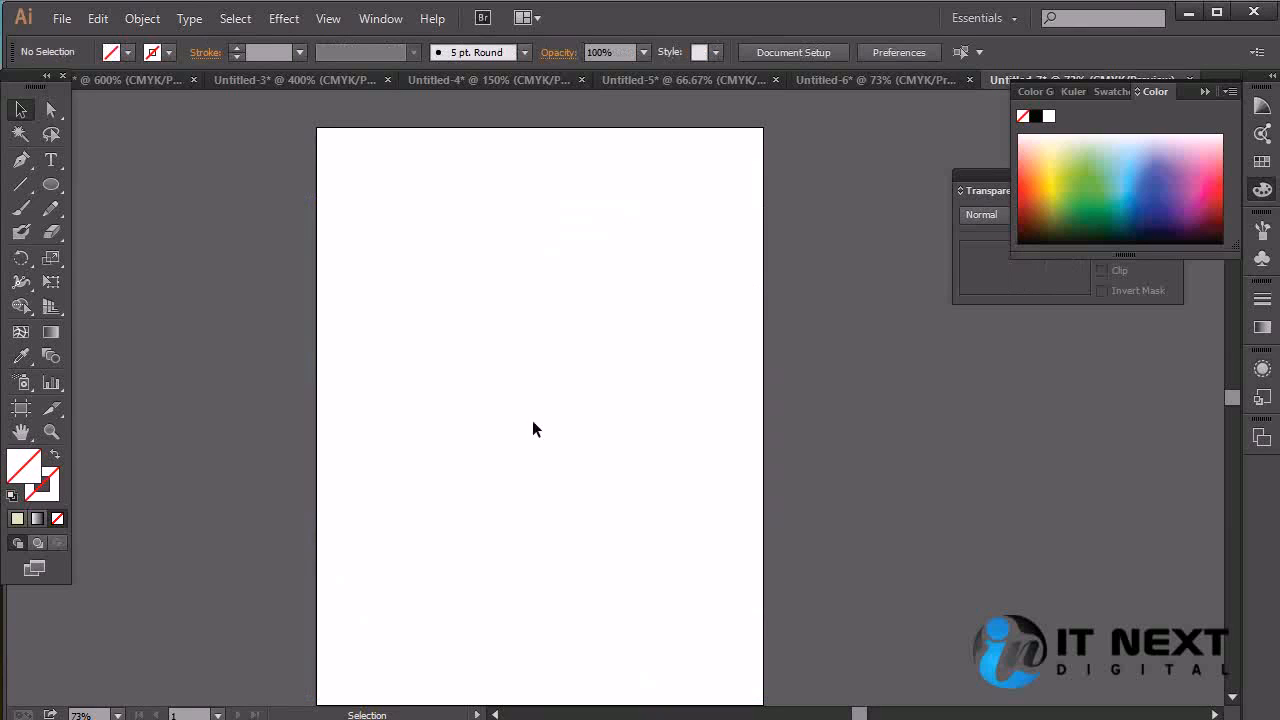
key("p")
left_click(383, 466)
left_click_drag(413, 476, 427, 471)
left_click(441, 466)
left_click(487, 449)
left_click(527, 456)
left_click(595, 473)
left_click(636, 479)
left_click(697, 479)
left_click(751, 480)
left_click(769, 488)
Close the hill outline along its lower edge beyond both artboard sides and fill it with dark brown.
left_click_drag(824, 515, 790, 544)
left_click(608, 538)
left_click(349, 549)
left_click(316, 480)
mouse_move(258, 500)
left_mouse_down()
mouse_move(285, 505)
mouse_move(342, 463)
left_mouse_up()
left_click_drag(1058, 180, 1052, 222)
left_click(27, 116)
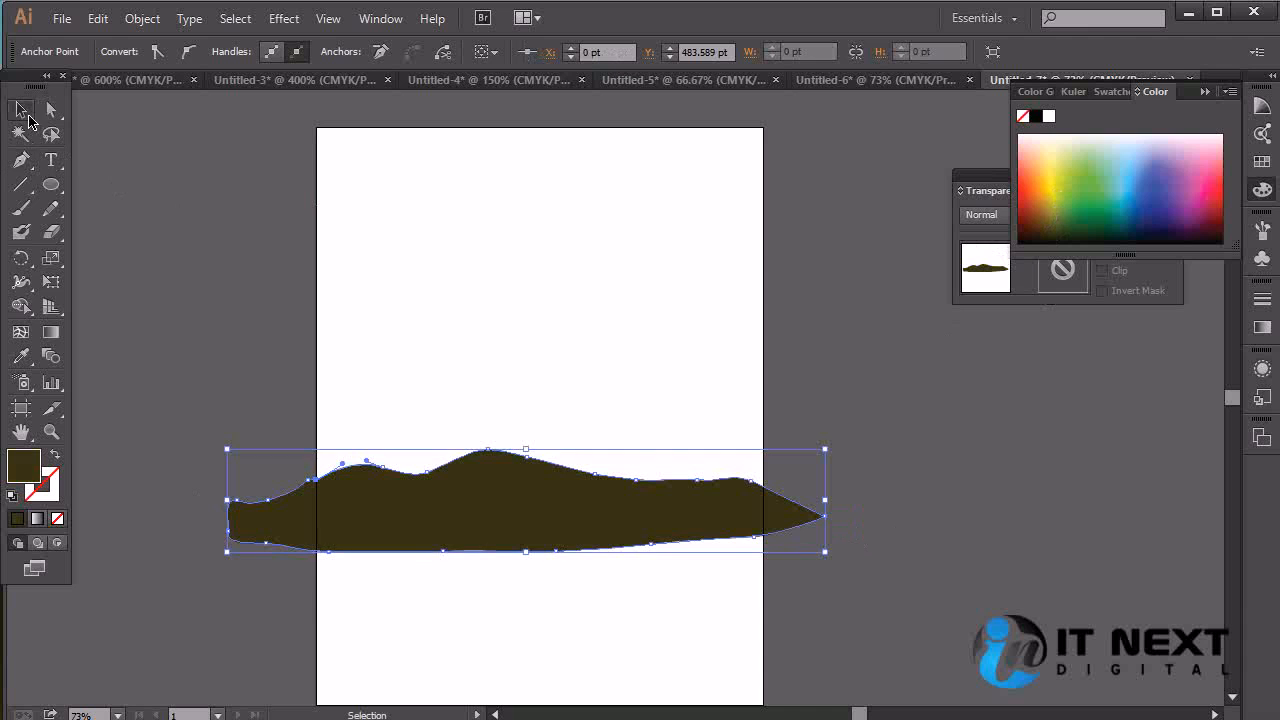
Place two copies of the hill, one lower and one shifted right, and fill the right copy with a lighter brown.
left_click_drag(500, 475, 507, 545)
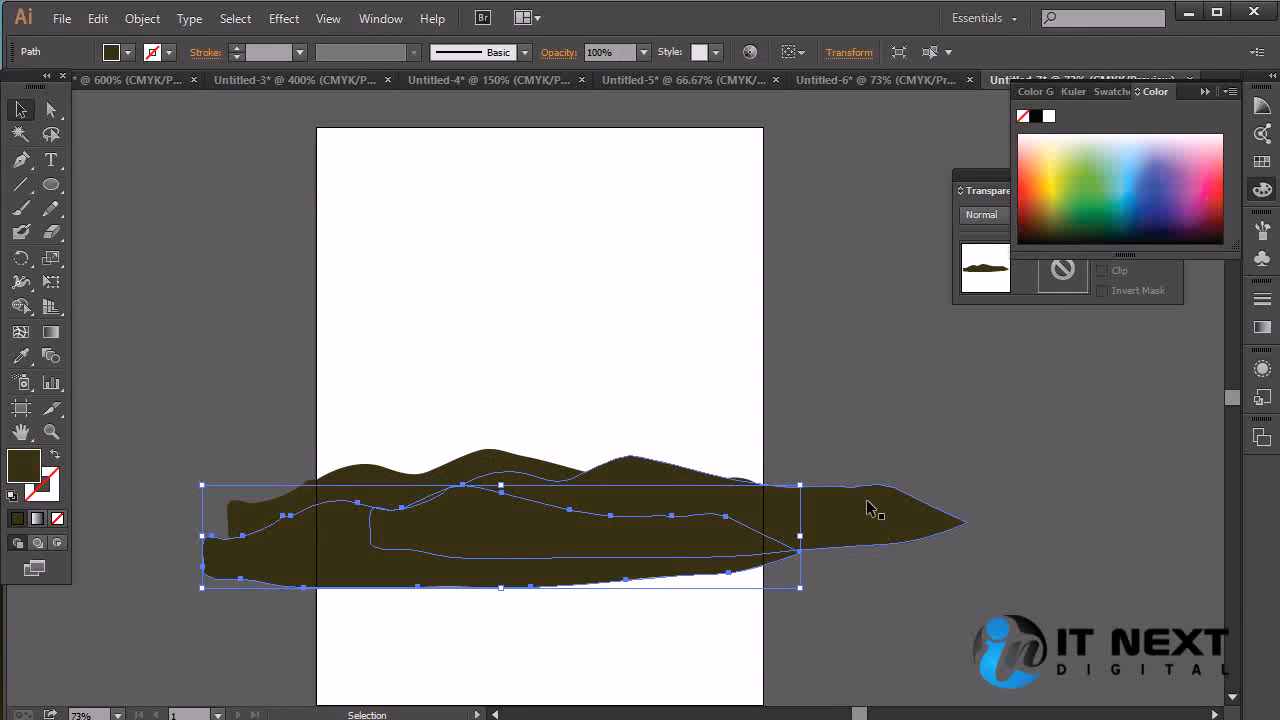
double_click(22, 470)
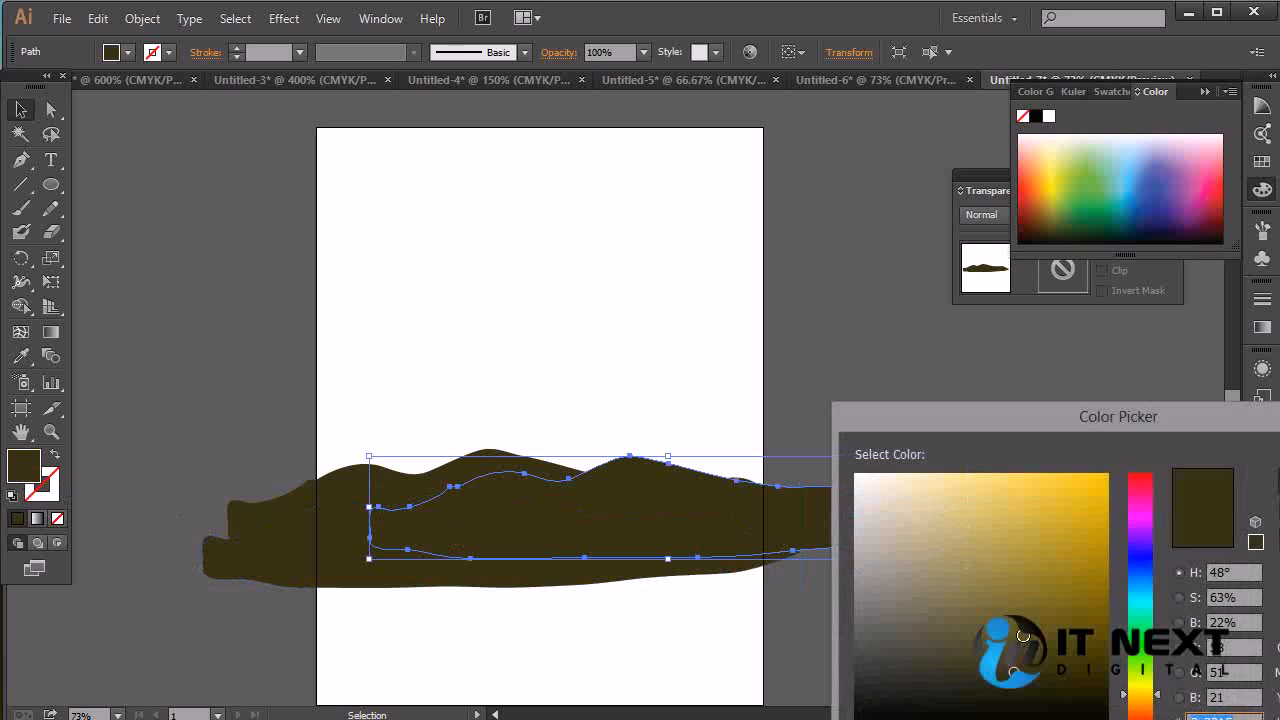
key("Return")
Fill the lowest, frontmost hill with a very dark brown of about 14% brightness.
left_click(460, 530)
double_click(34, 474)
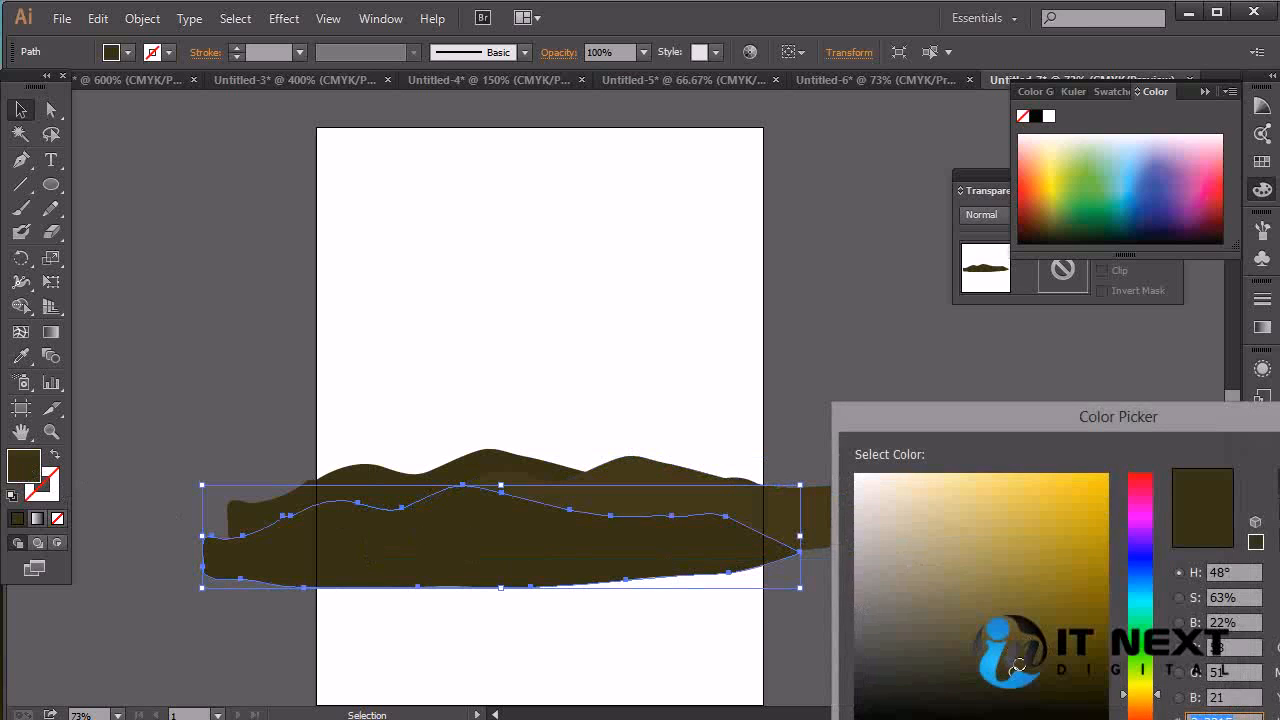
left_click_drag(1013, 673, 996, 691)
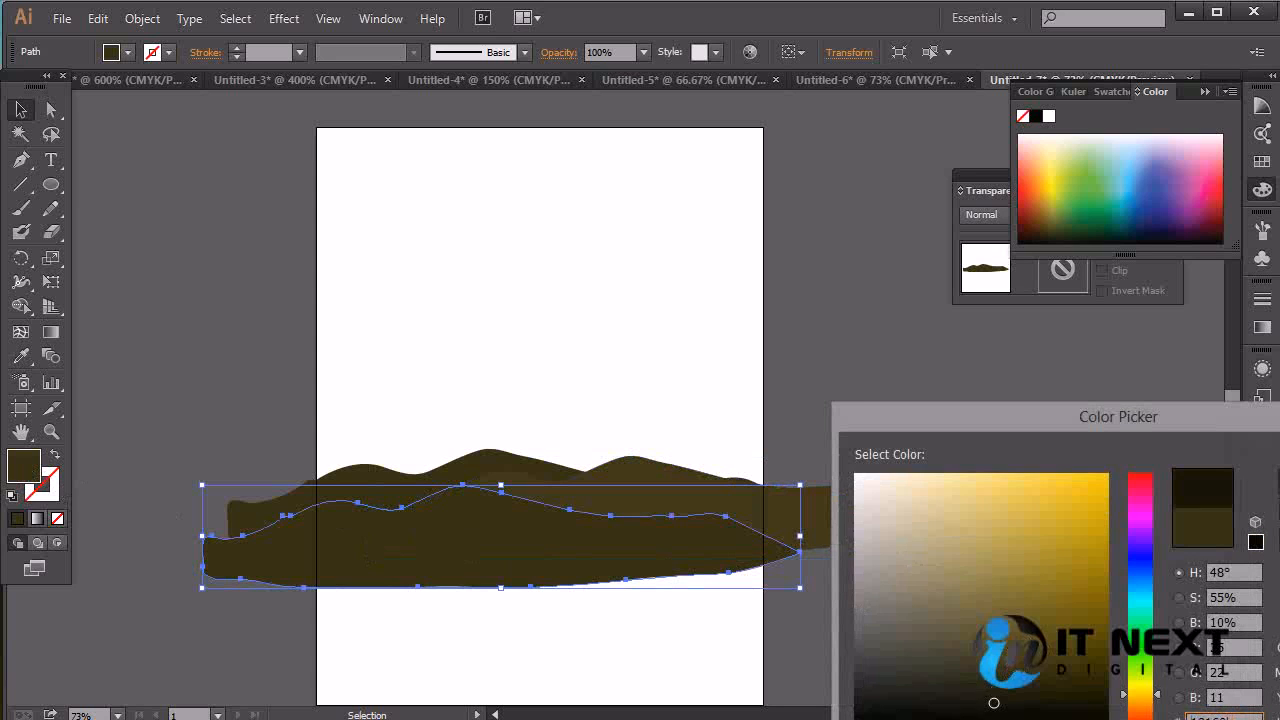
key("Return")
left_click(960, 605)
left_click(536, 566)
double_click(26, 482)
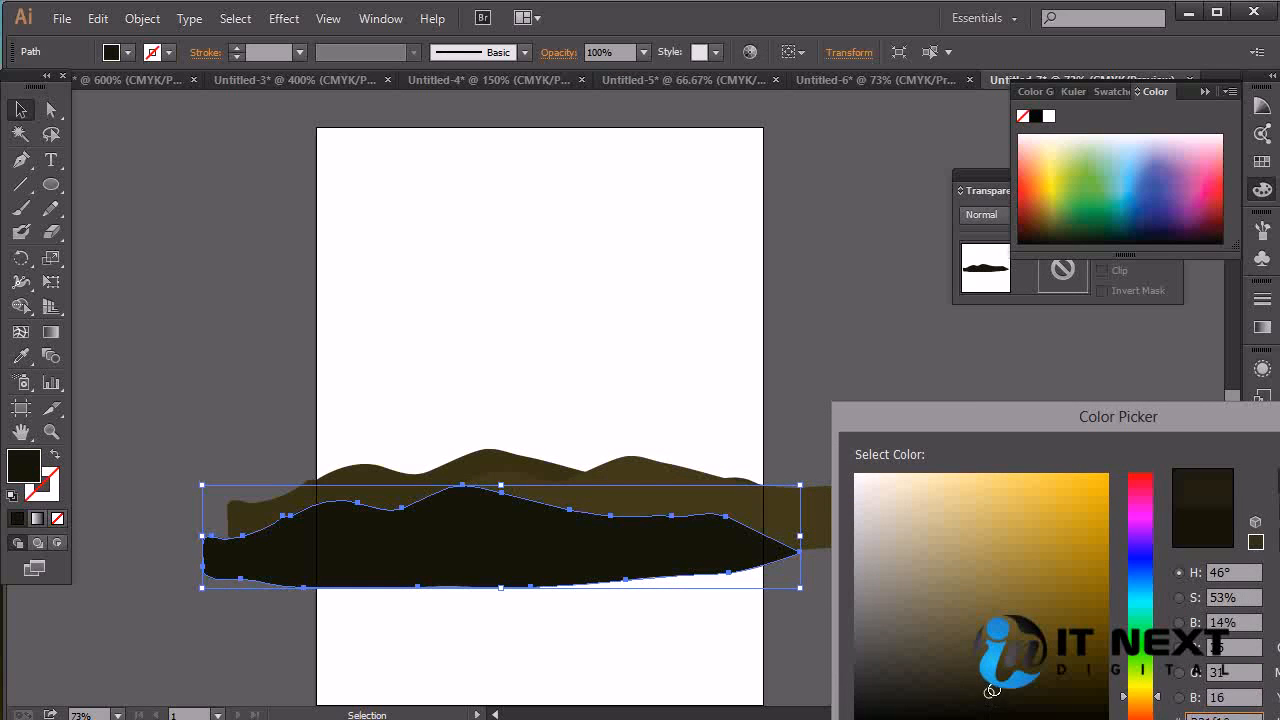
key("Return")
left_click(1086, 509)
Draw a circle over the hilltops in the artboard's middle with the Ellipse tool and arrange it behind the hills.
left_click(53, 188)
mouse_move(535, 310)
left_mouse_down()
mouse_move(657, 417)
mouse_move(616, 364)
mouse_move(624, 466)
left_mouse_up()
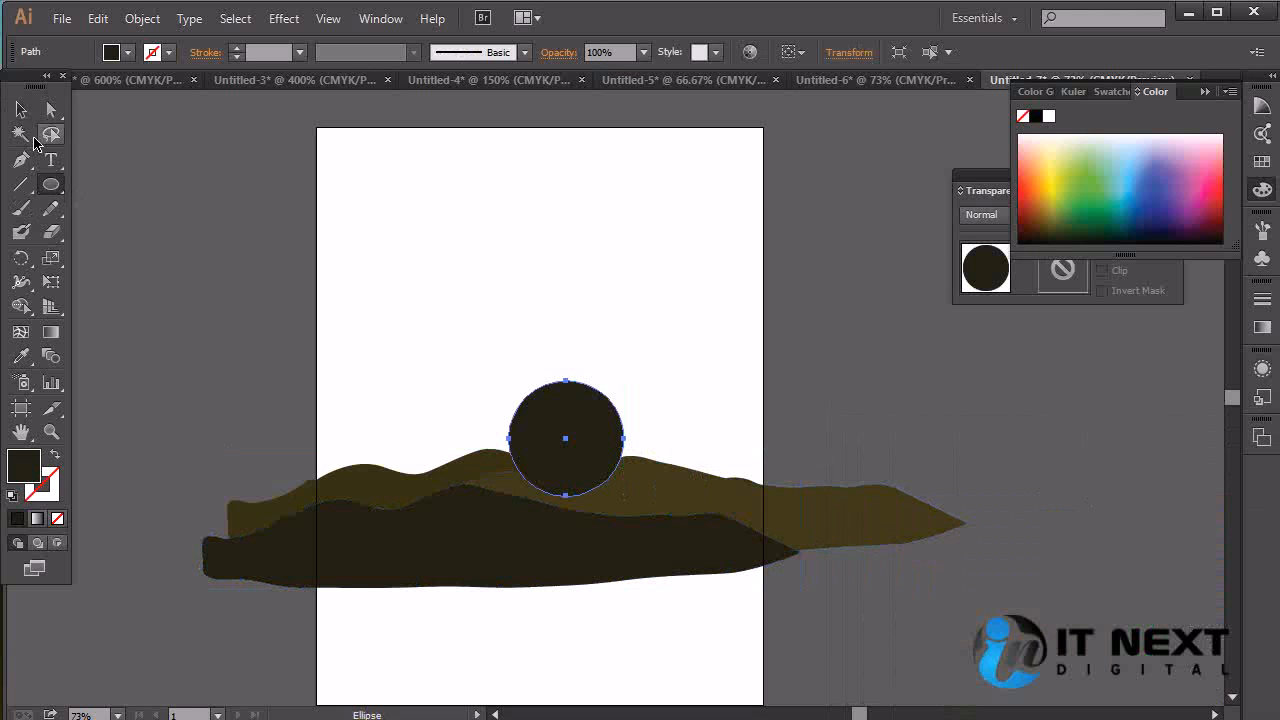
key("v")
left_click(565, 444)
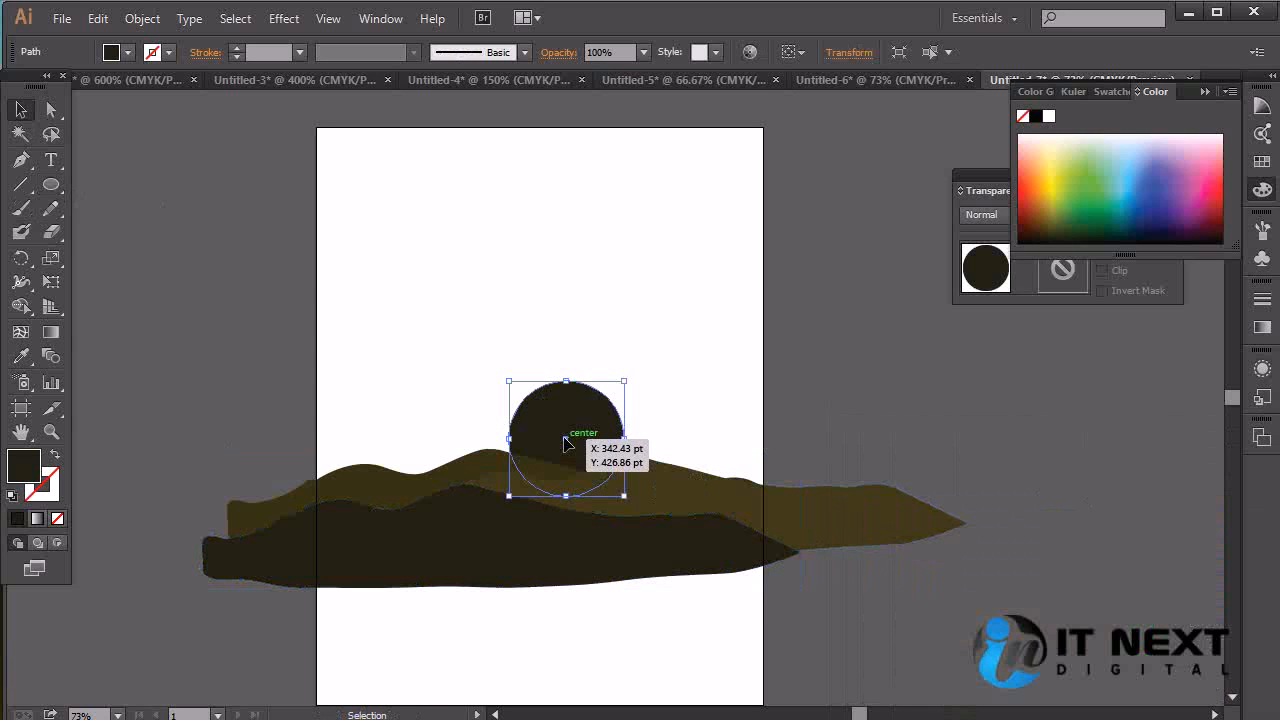
Fill the circle behind the hills with orange and move it slightly down so it sits like a rising sun.
left_click_drag(1069, 234, 1045, 181)
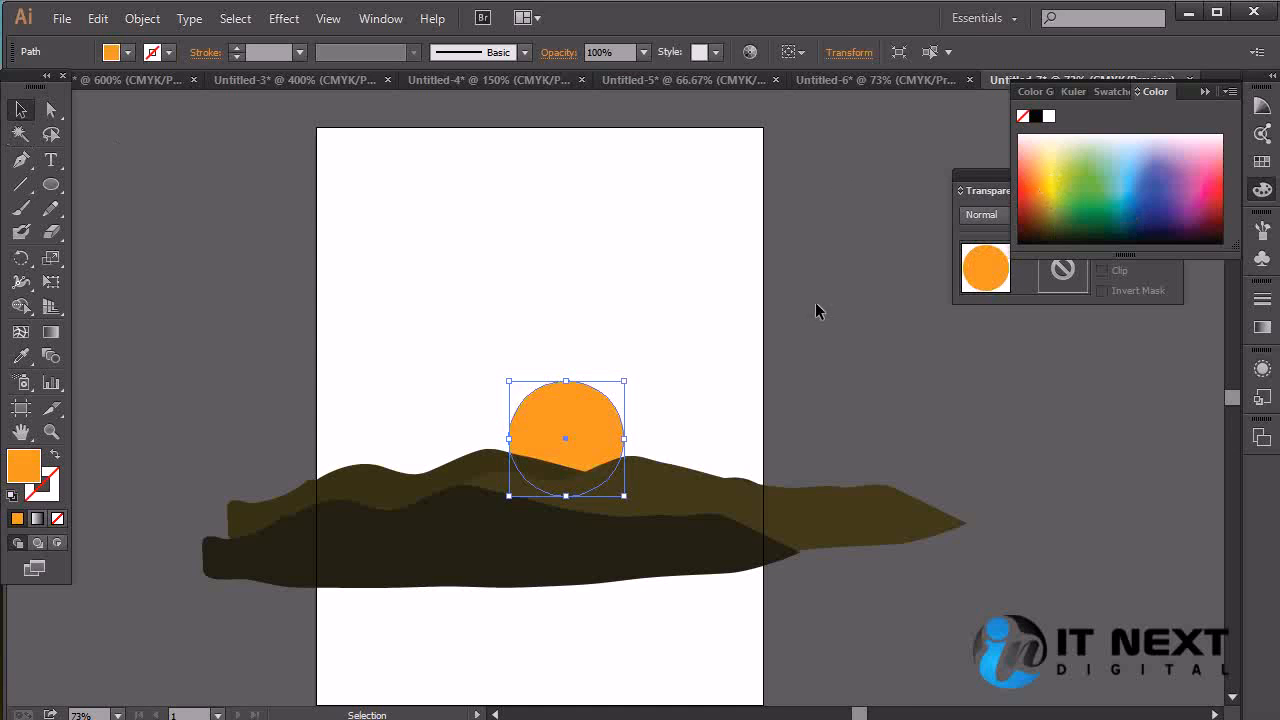
left_click(729, 420)
left_click_drag(598, 424, 600, 435)
left_click(869, 390)
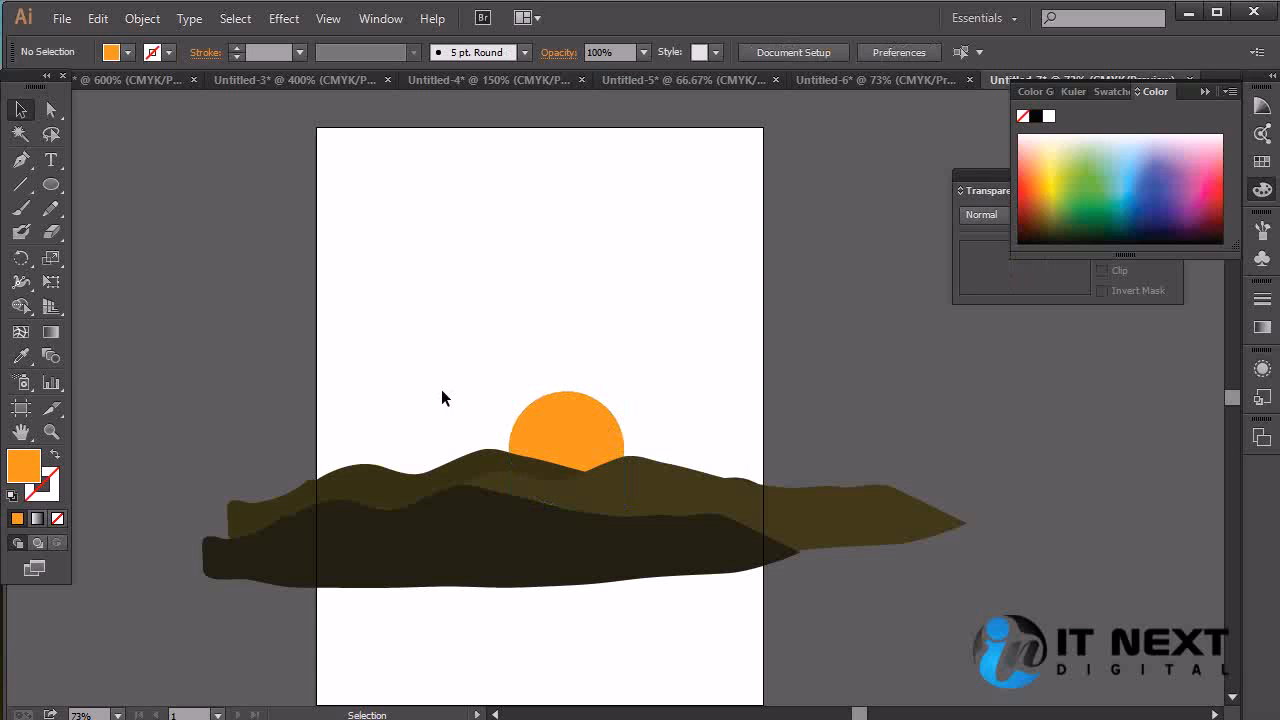
Draw a thin vertical bar as a sun ray, fill it with yellow and move it to the sun's upper left.
left_click_drag(54, 188, 178, 184)
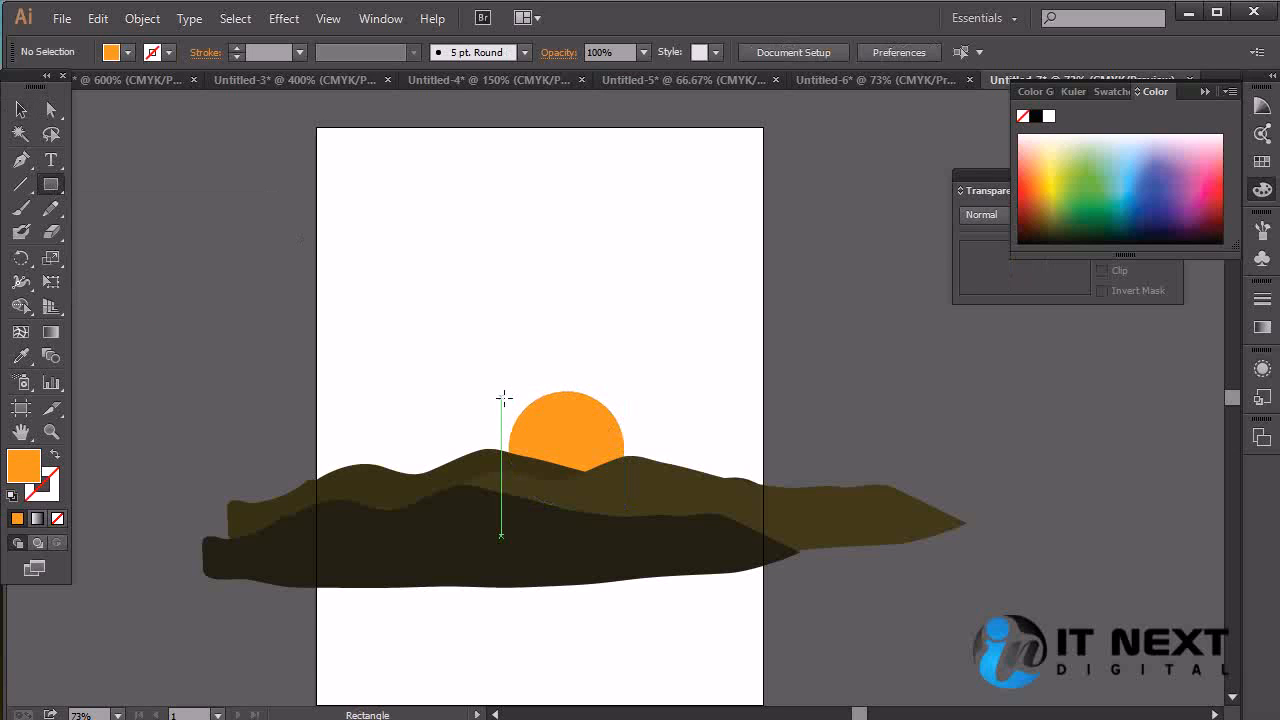
left_click_drag(459, 292, 463, 396)
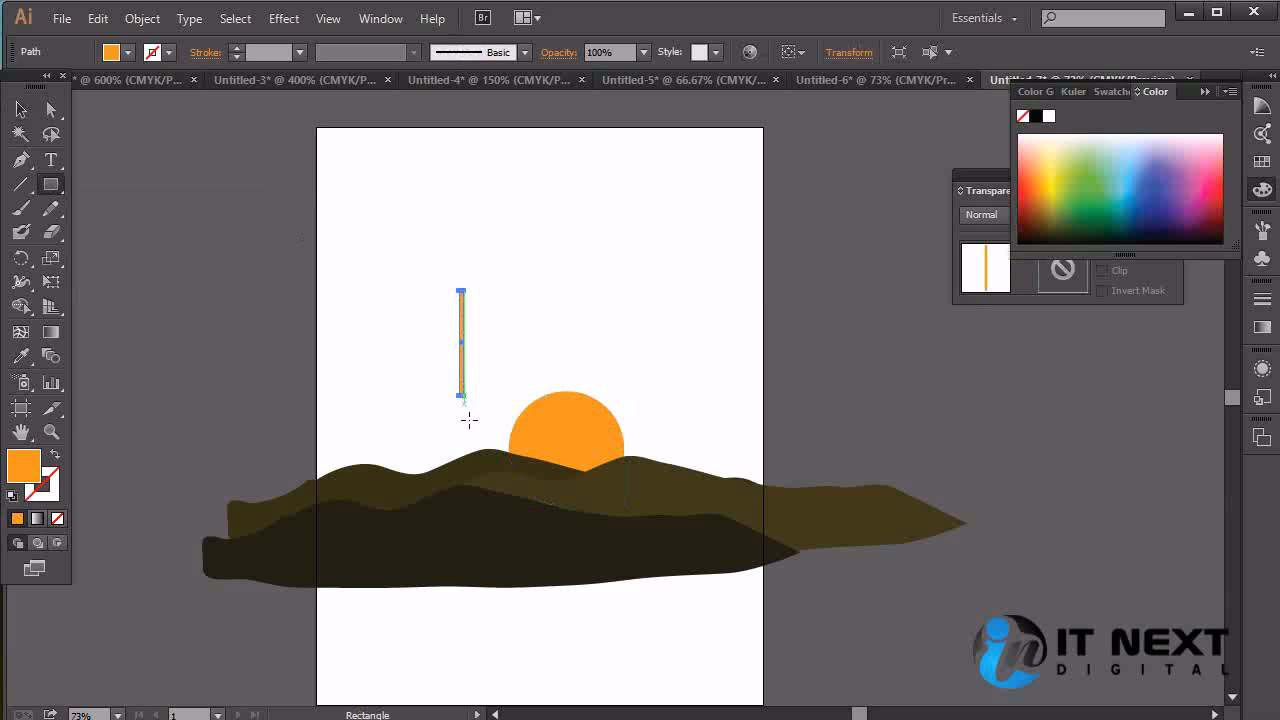
left_click_drag(1073, 182, 1053, 179)
key("v")
left_click(567, 371)
left_click_drag(463, 396, 503, 424)
Rotate the yellow ray to slant toward the sun and make one rotated copy about the sun's centre.
key("r")
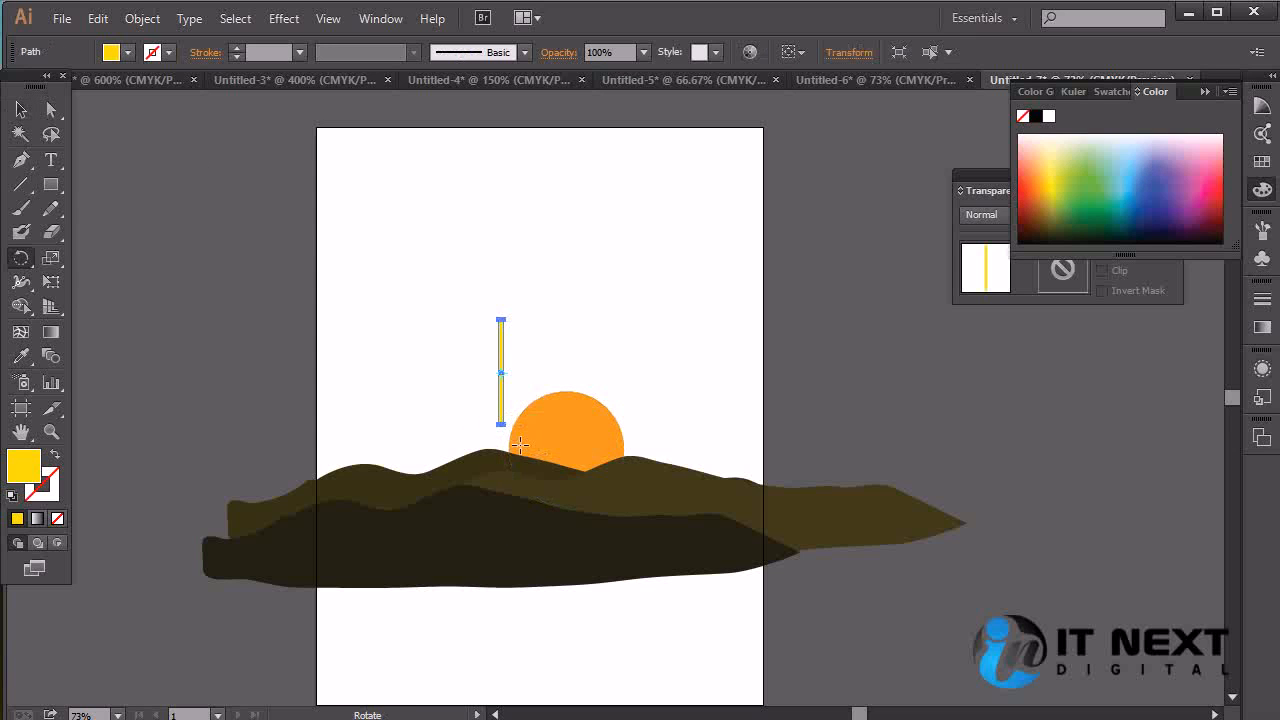
left_click_drag(501, 341, 429, 424)
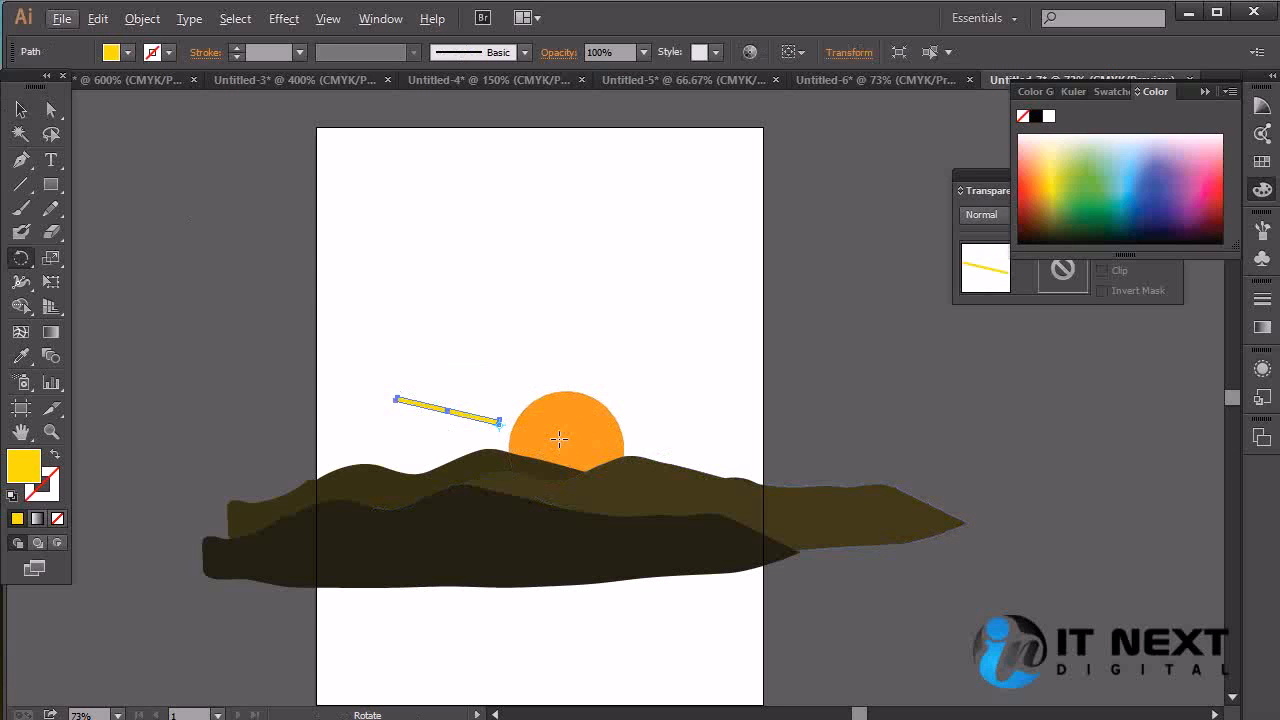
left_click_drag(449, 416, 498, 392)
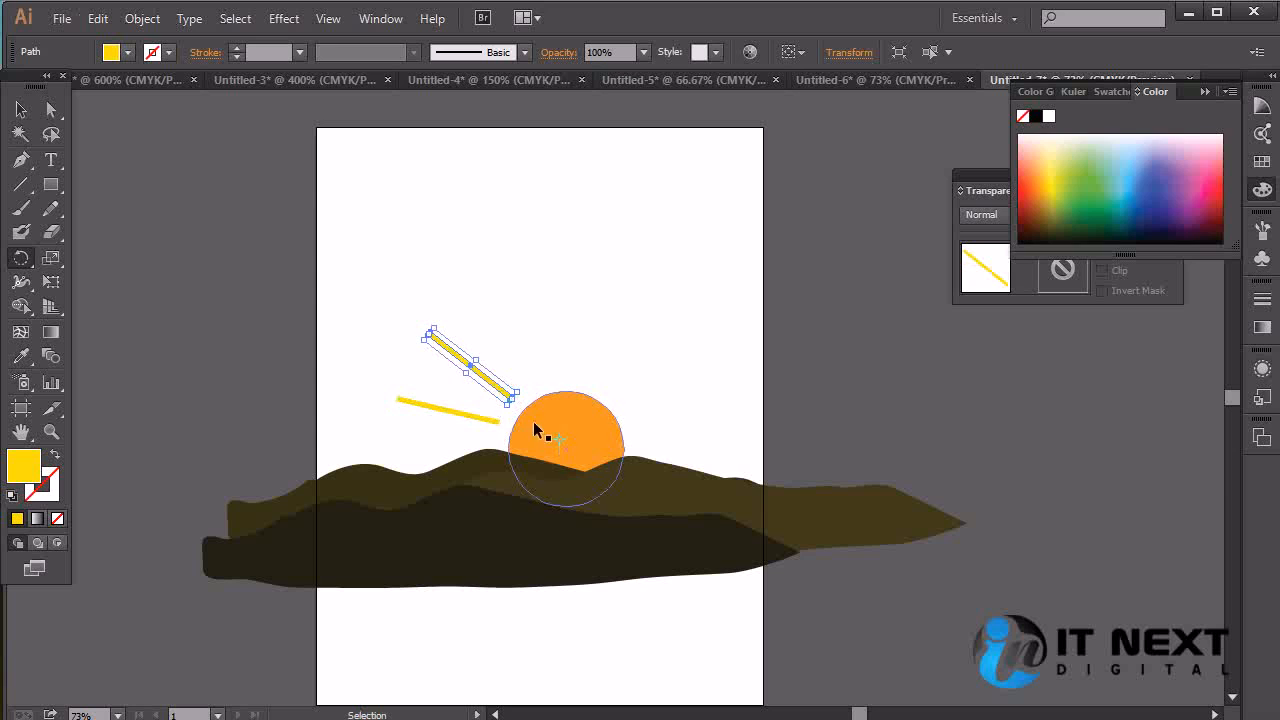
Repeat the rotated copy five times to fan the yellow rays over the top of the sun.
key("ctrl+d")
key("ctrl+d")
key("ctrl+d")
key("ctrl+d")
key("ctrl+d")
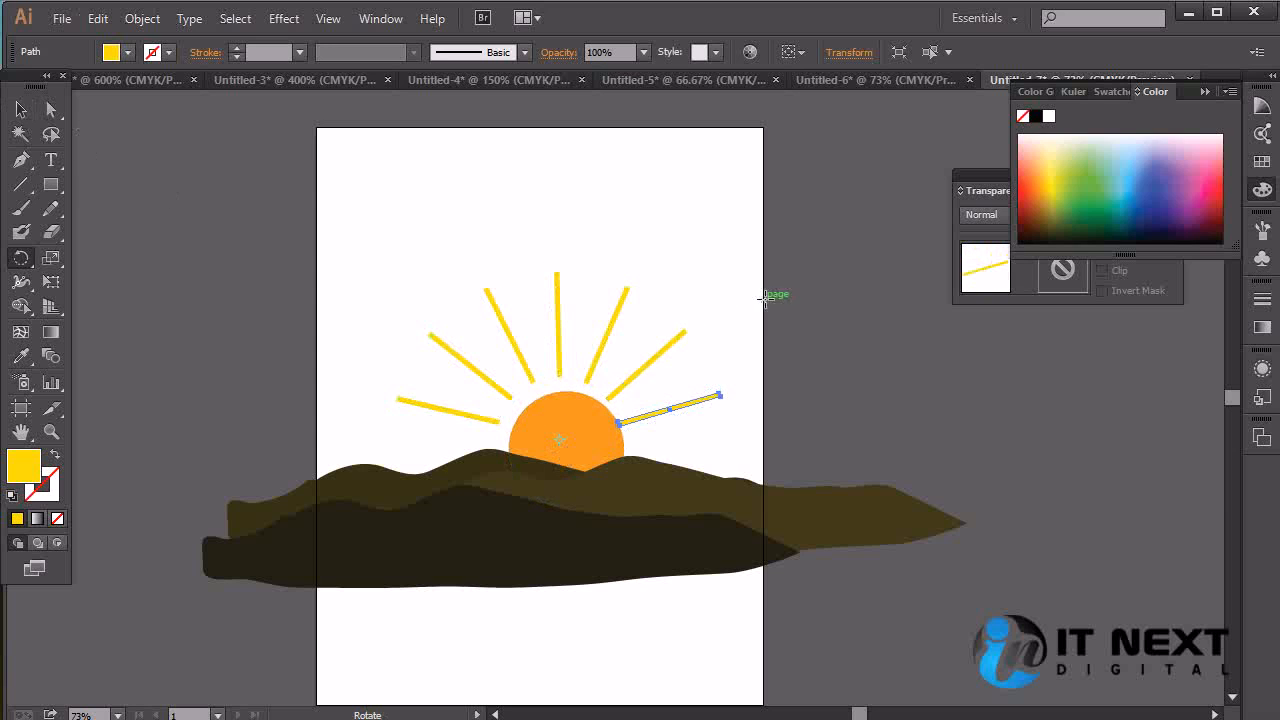
Undo the last ray copy, add the final right-hand ray again and move it slightly outward from the sun.
key("ctrl+z")
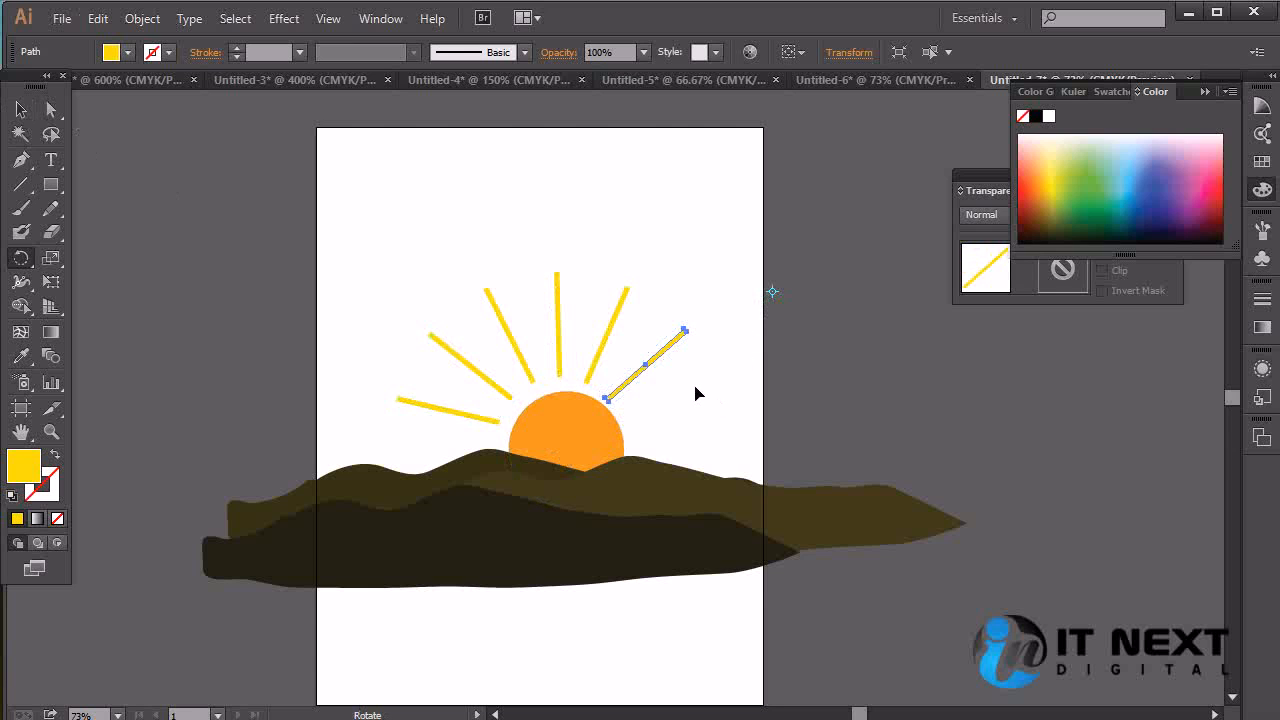
left_click(21, 109)
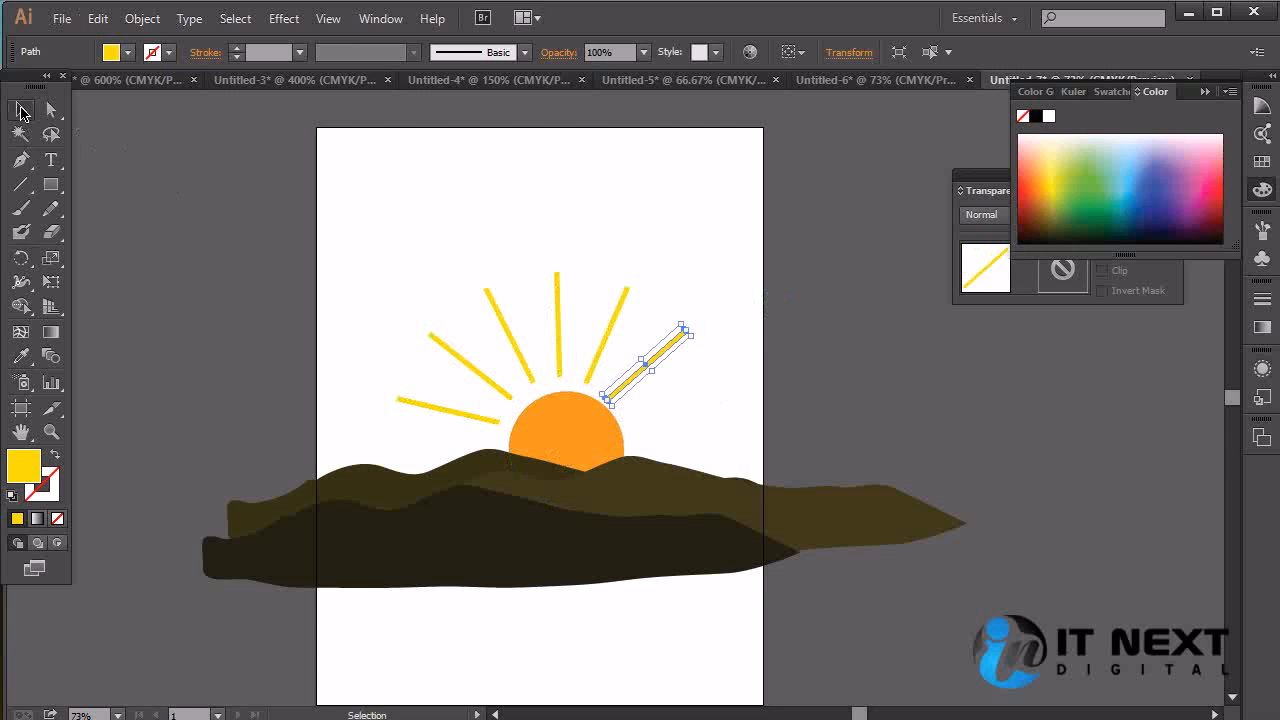
left_click(735, 255)
left_click_drag(551, 375, 553, 375)
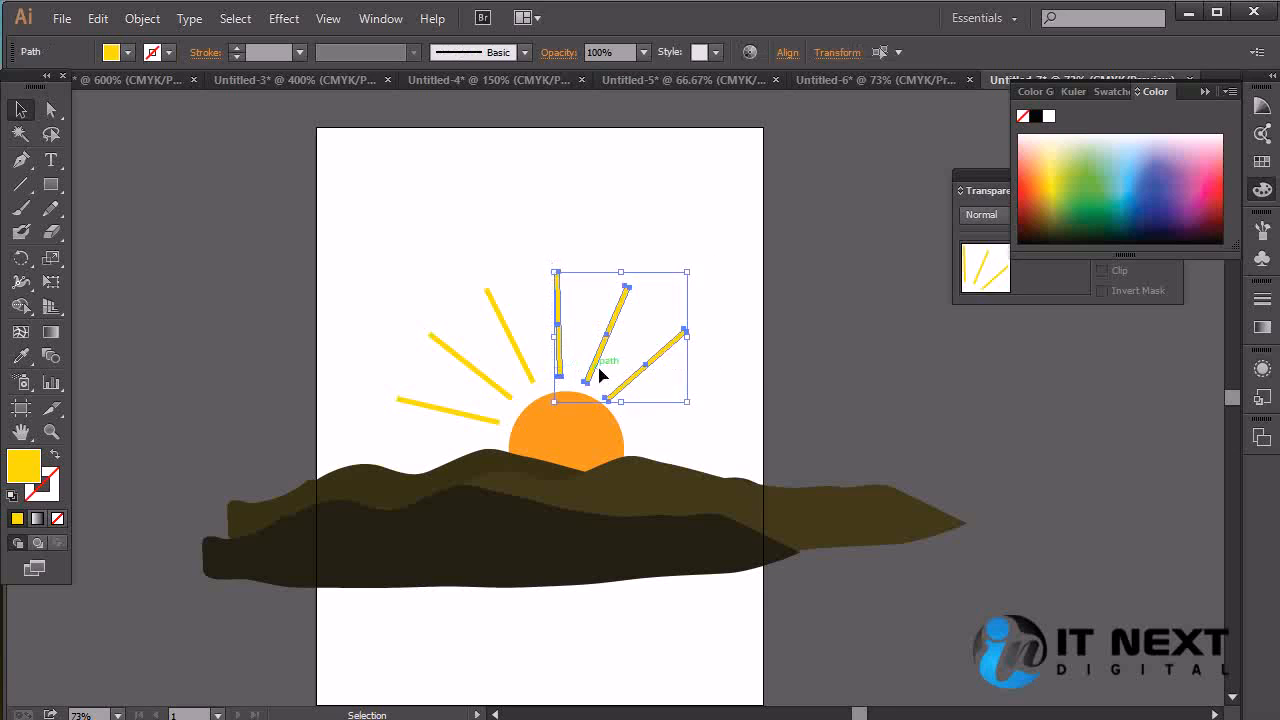
key("ctrl+d")
key("v")
left_click(714, 416)
left_click_drag(687, 416, 700, 410)
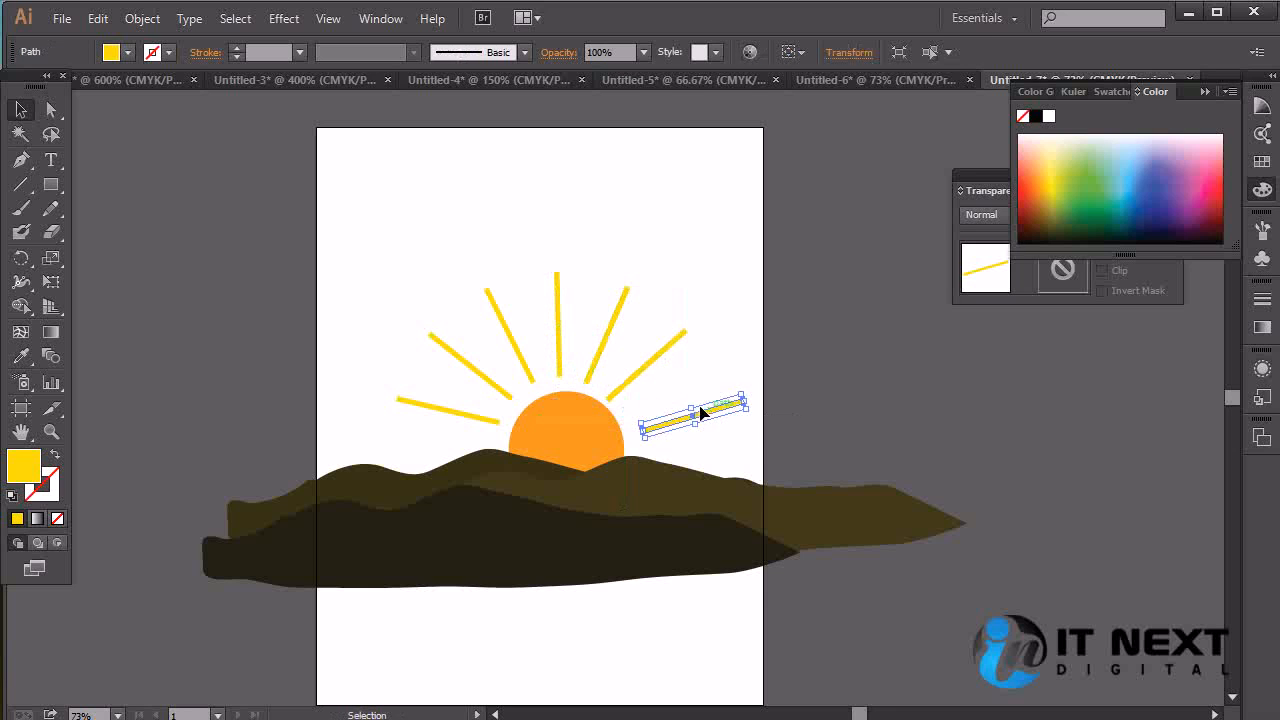
Nudge the rays above the sun to even out their spacing and remove the stray ray.
left_click_drag(650, 362, 561, 341)
left_click(745, 415)
left_click_drag(689, 339, 918, 372)
left_click(843, 394)
key("Delete")
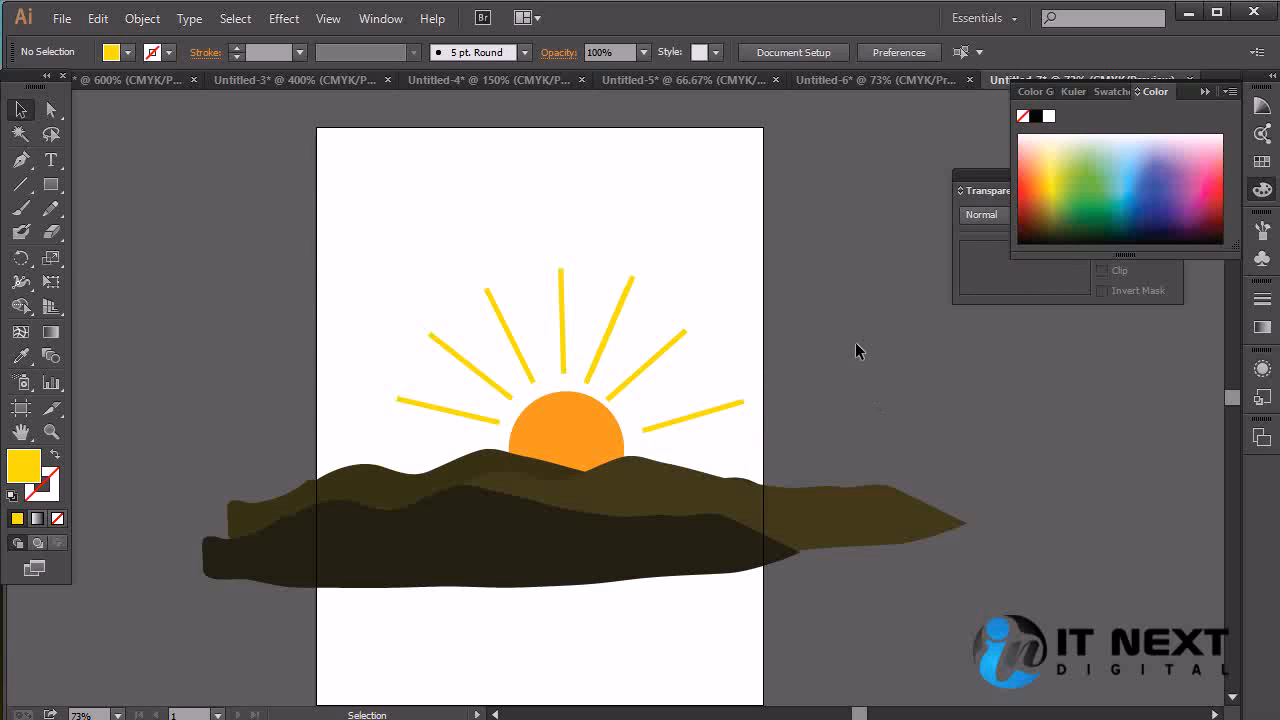
Draw overlapping yellow circles above the hills, left of the rays, to form a tree crown with the Ellipse tool.
left_click_drag(51, 184, 140, 233)
left_click_drag(375, 285, 422, 315)
left_click_drag(376, 254, 452, 293)
mouse_move(326, 268)
left_mouse_down()
mouse_move(385, 329)
mouse_move(368, 341)
mouse_move(448, 334)
left_mouse_up()
left_click_drag(352, 313, 410, 371)
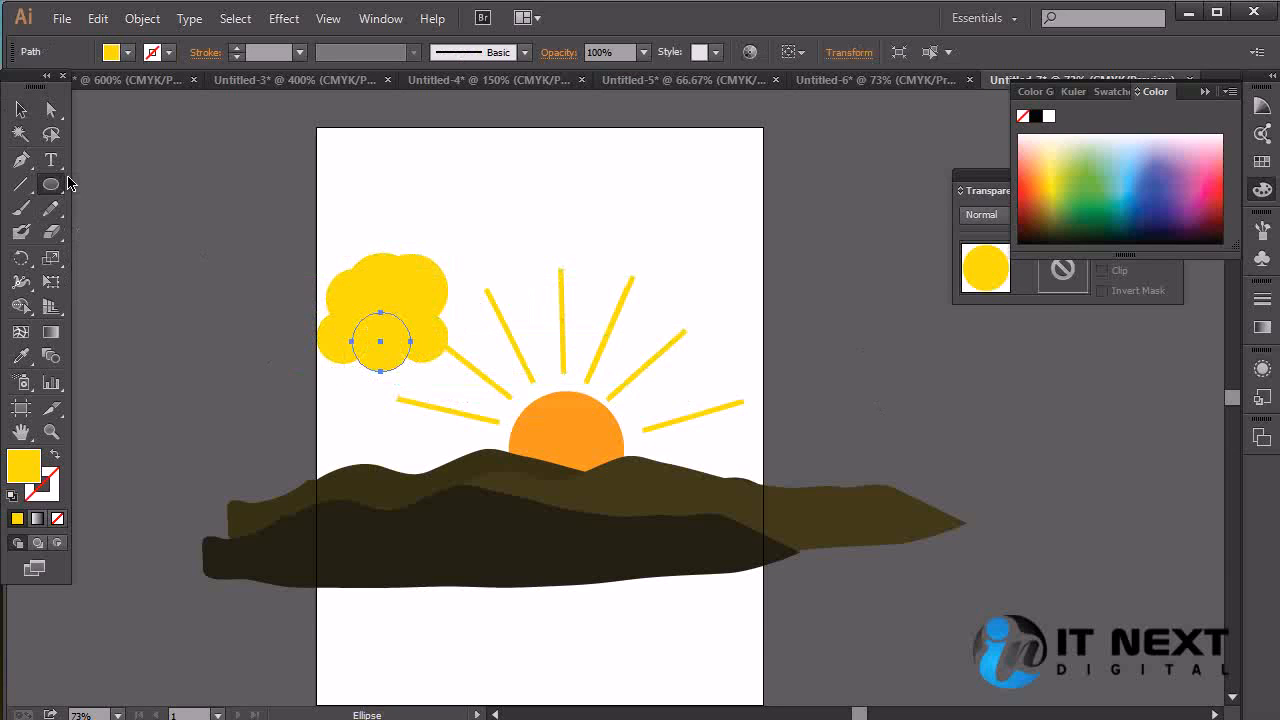
left_click_drag(55, 188, 131, 190)
left_click_drag(357, 351, 403, 481)
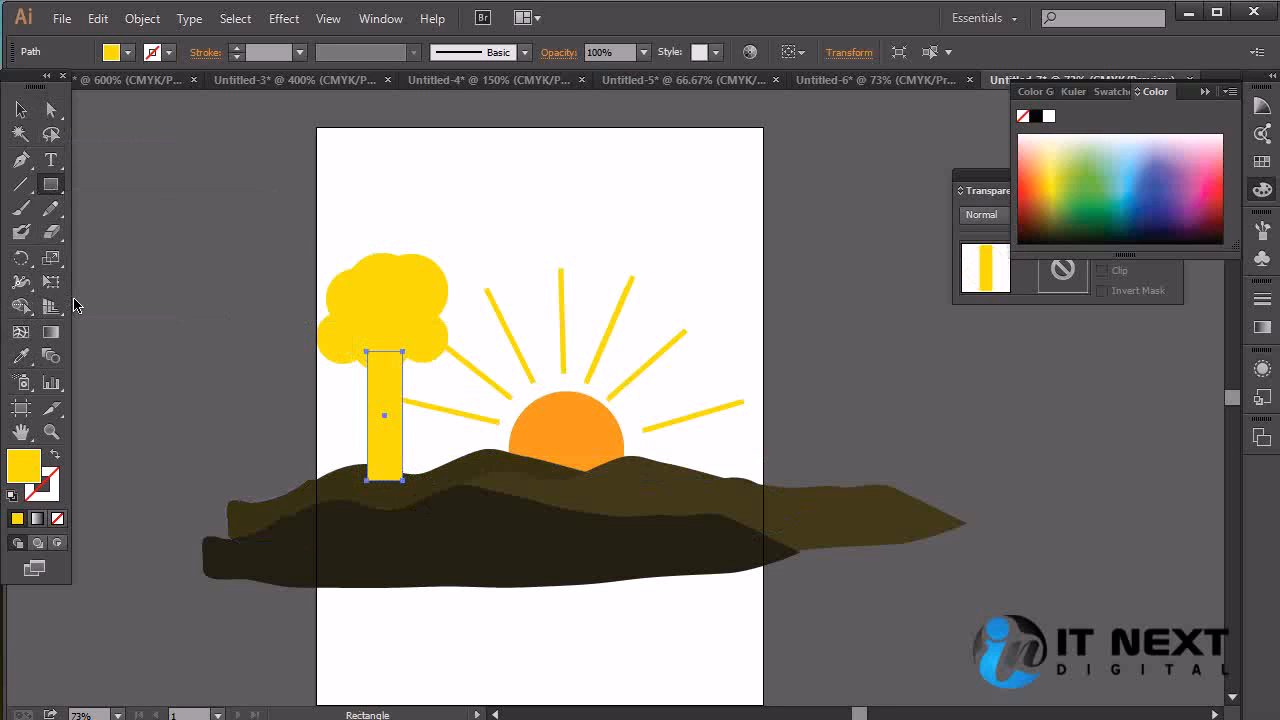
left_click(21, 282)
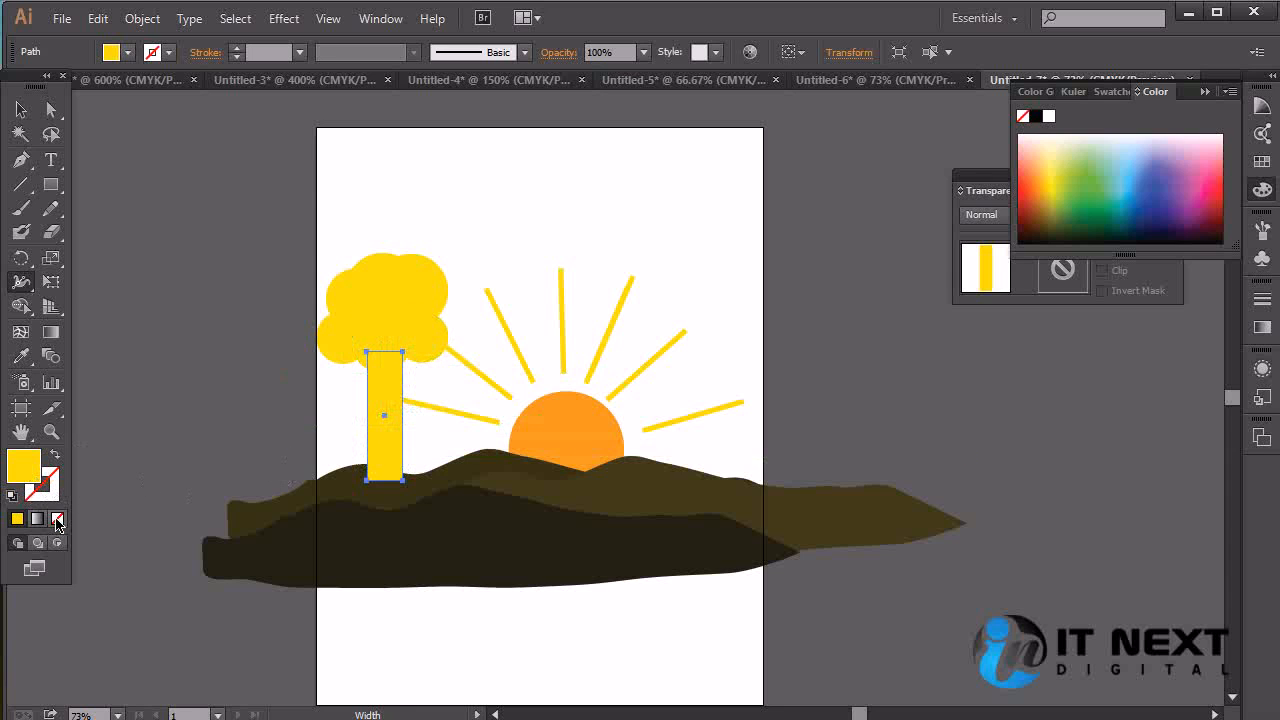
left_click(56, 519)
left_click(17, 520)
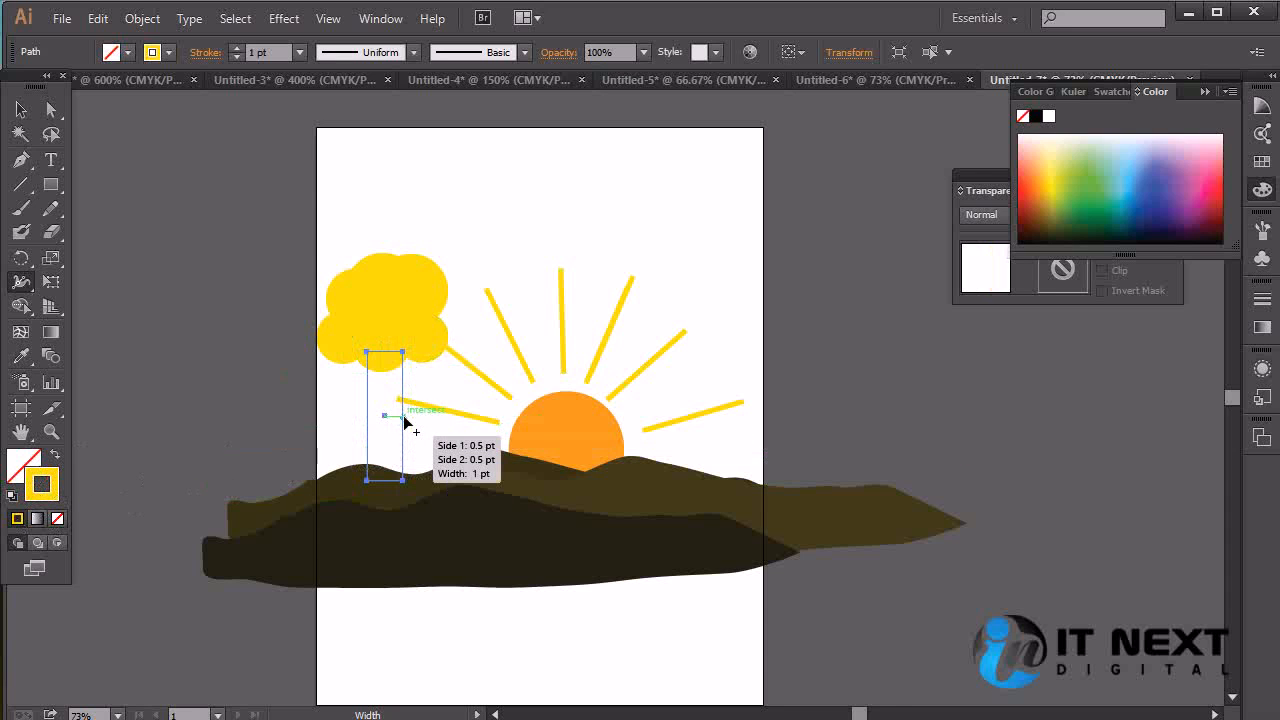
key("Delete")
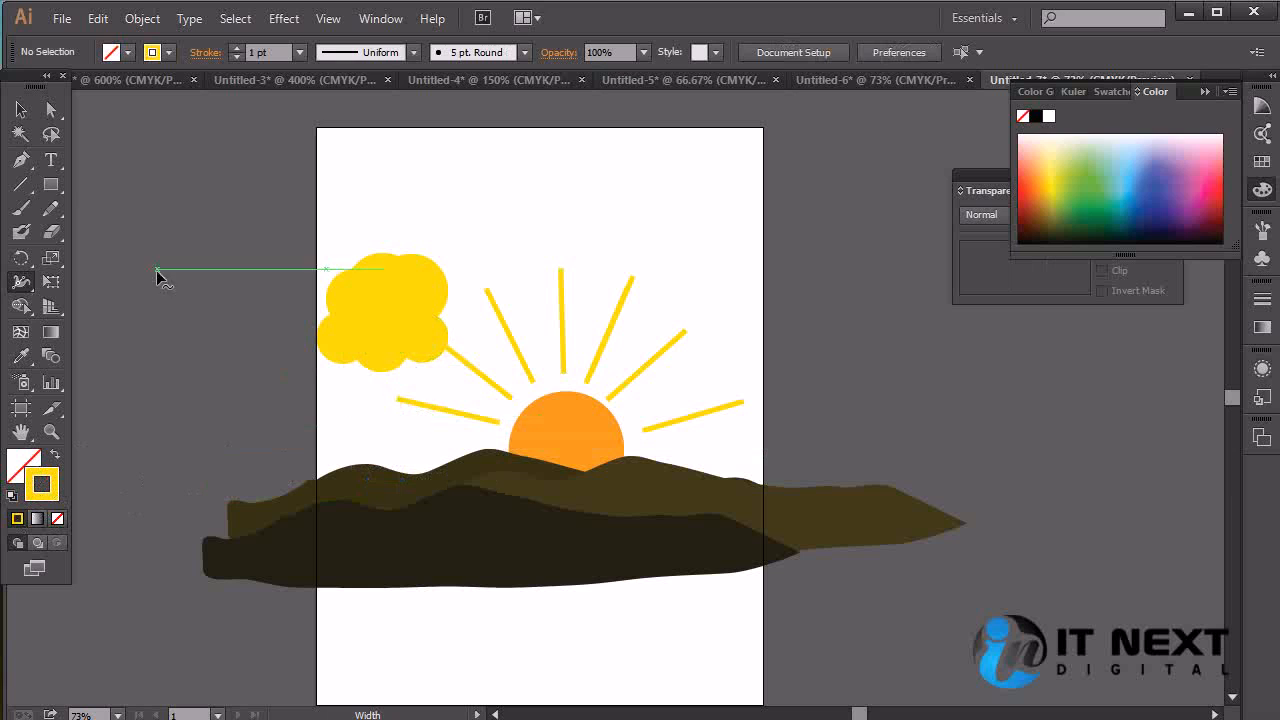
Draw a nearly vertical line from the yellow crown down to the hill as a trunk with a dark brown 20 pt stroke.
left_click(20, 184)
left_click_drag(378, 350, 390, 490)
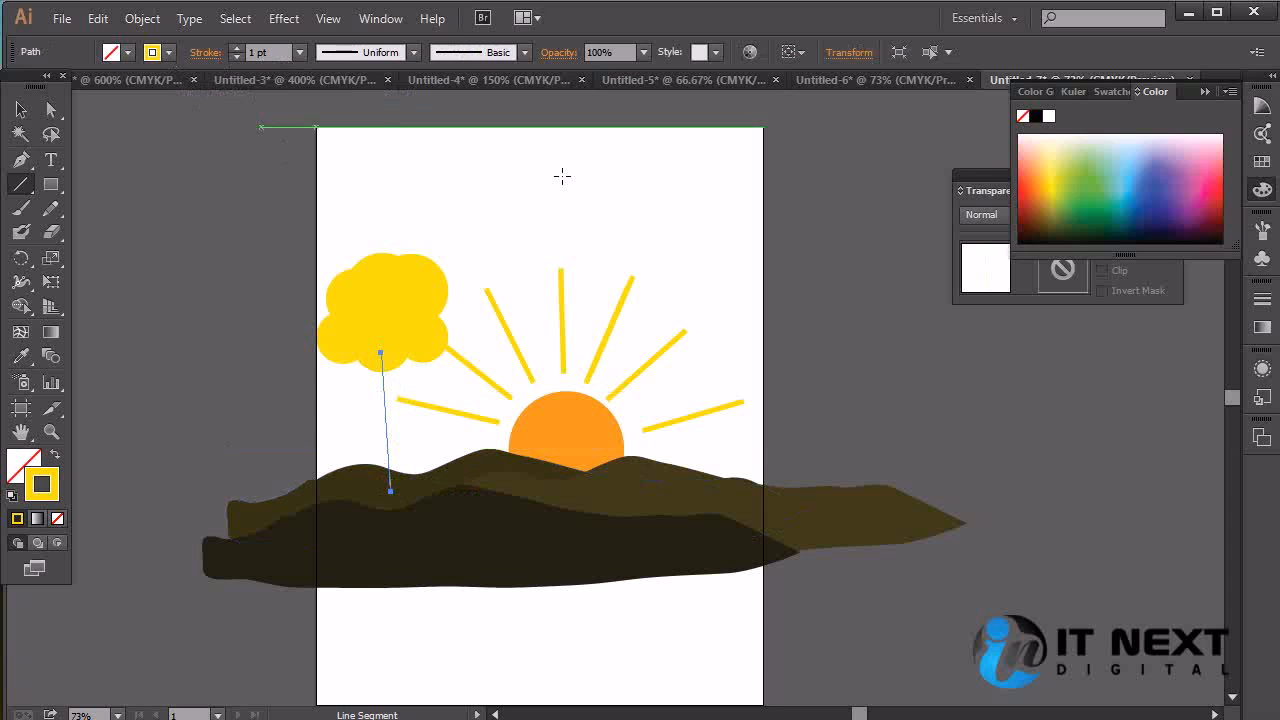
left_click(1043, 223)
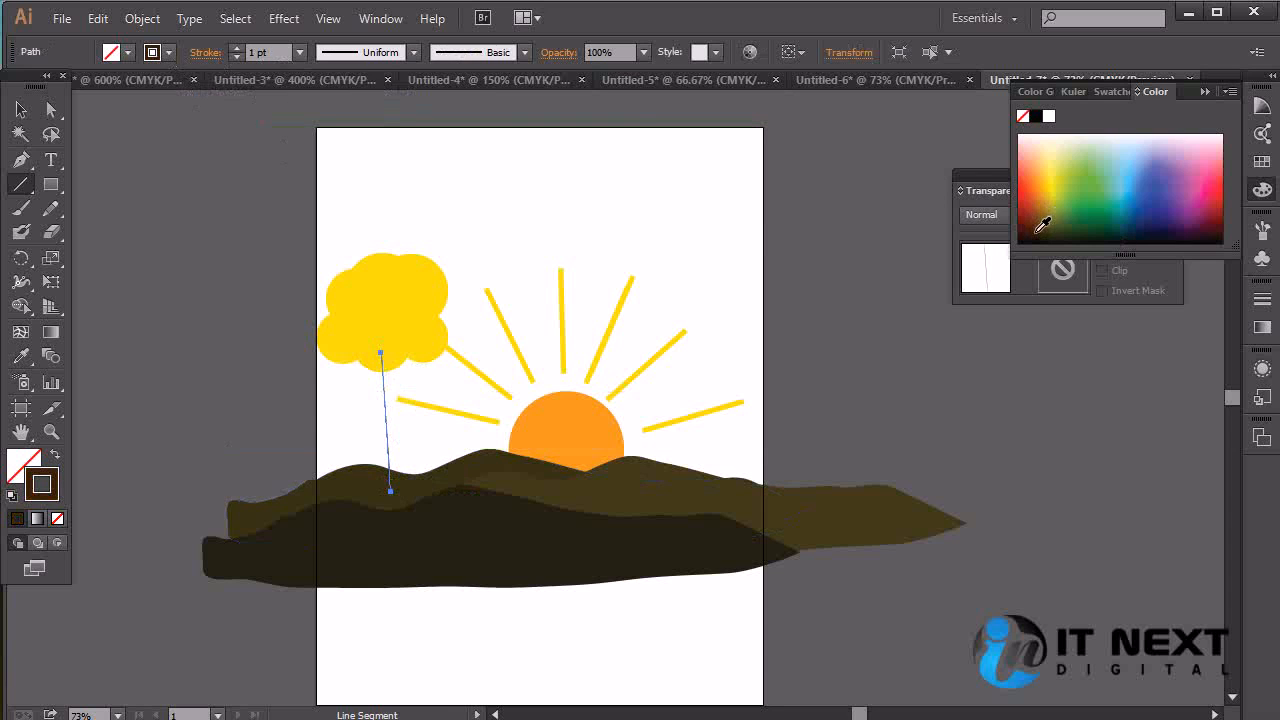
left_click(299, 52)
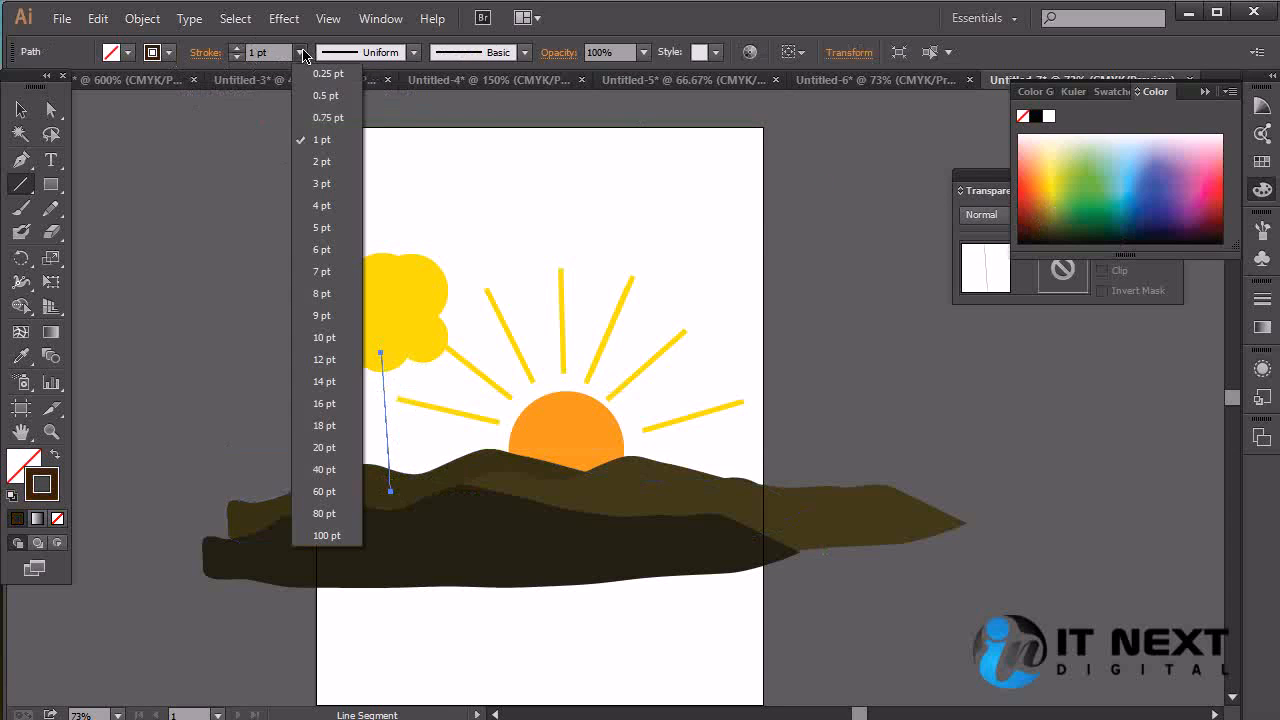
left_click(331, 338)
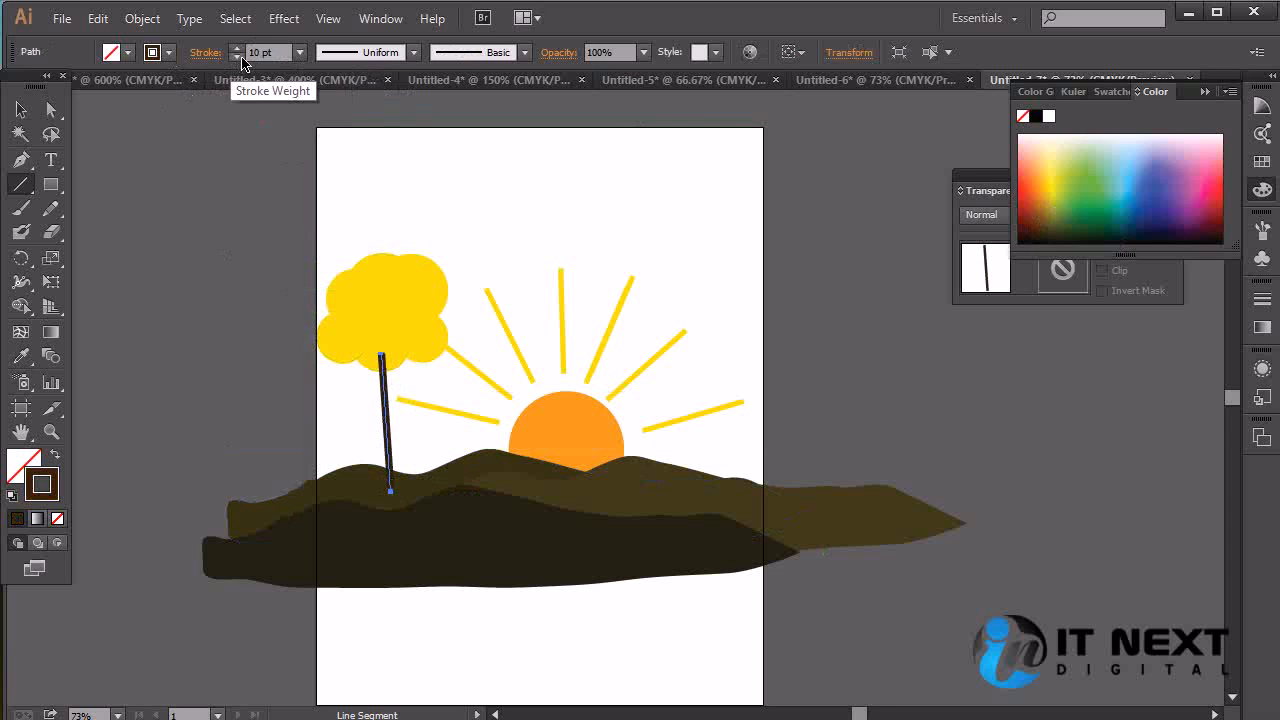
left_click(299, 52)
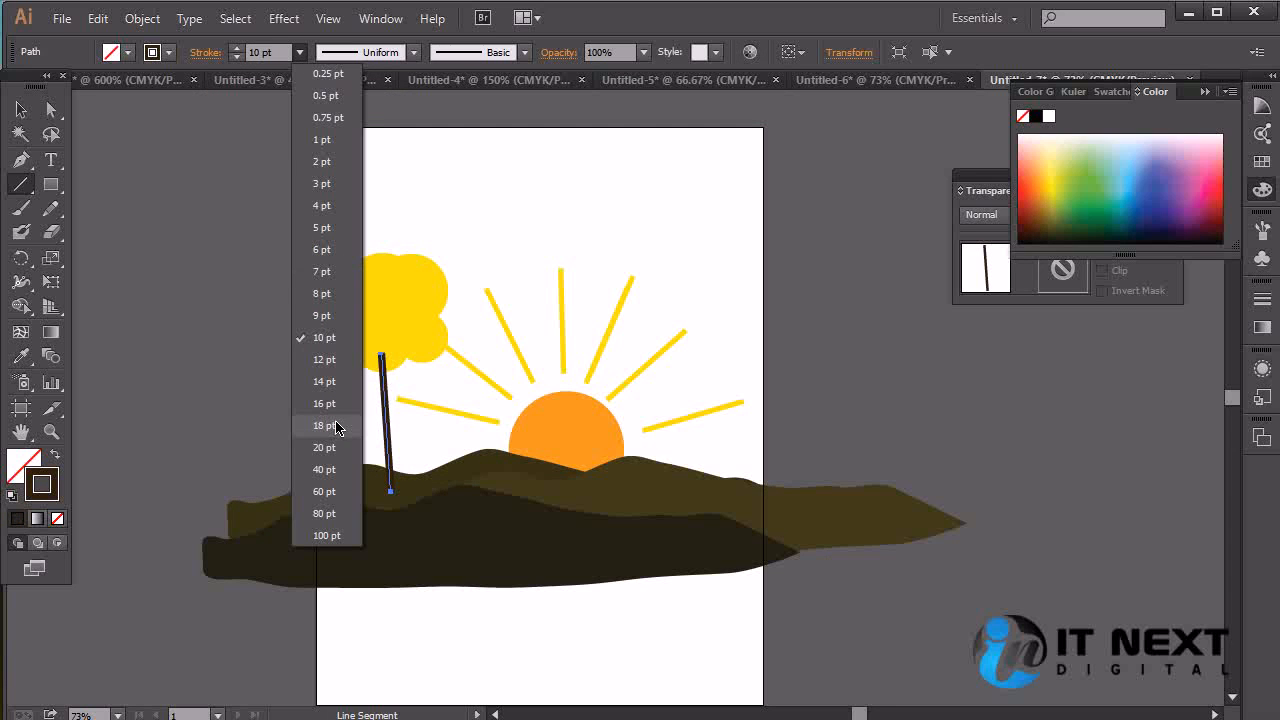
left_click(328, 447)
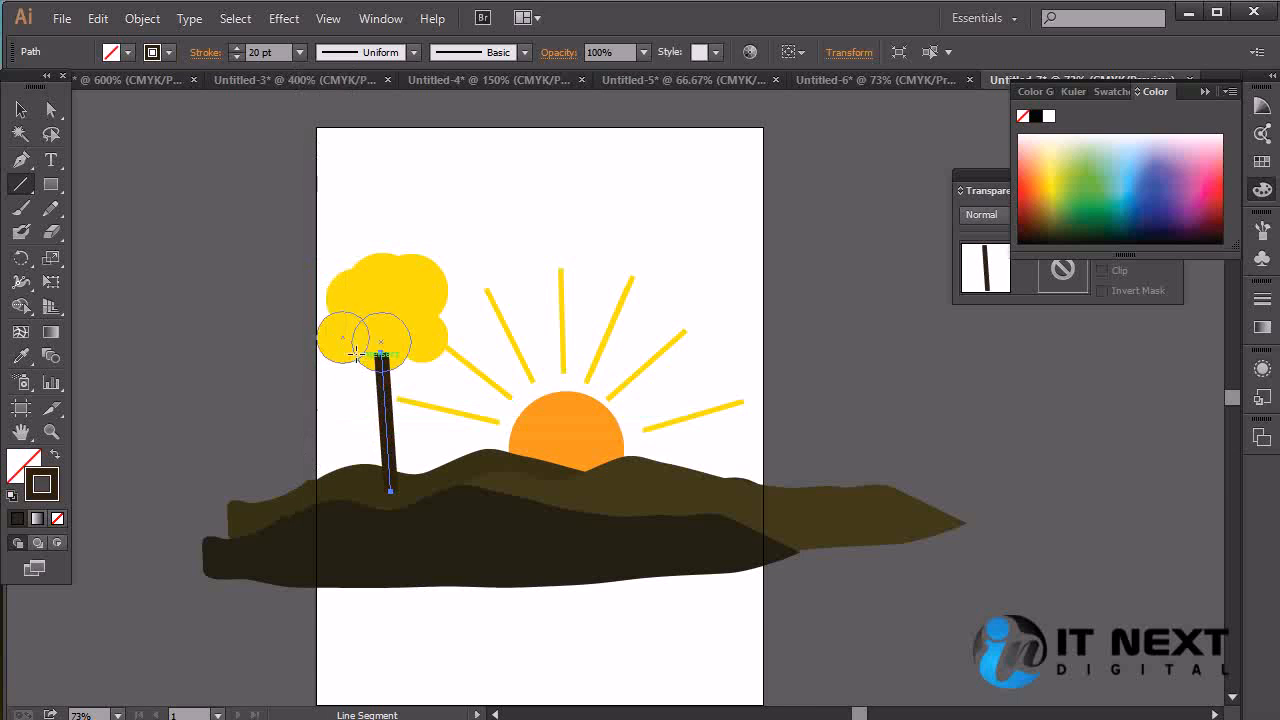
Widen the trunk's lower part to about 45 pt and its middle slightly with the Width tool, shifting the widest point toward the base.
key("ctrl+plus")
key("ctrl+plus")
key("ctrl+plus")
left_click_drag(403, 386, 823, 418)
key("shift+m")
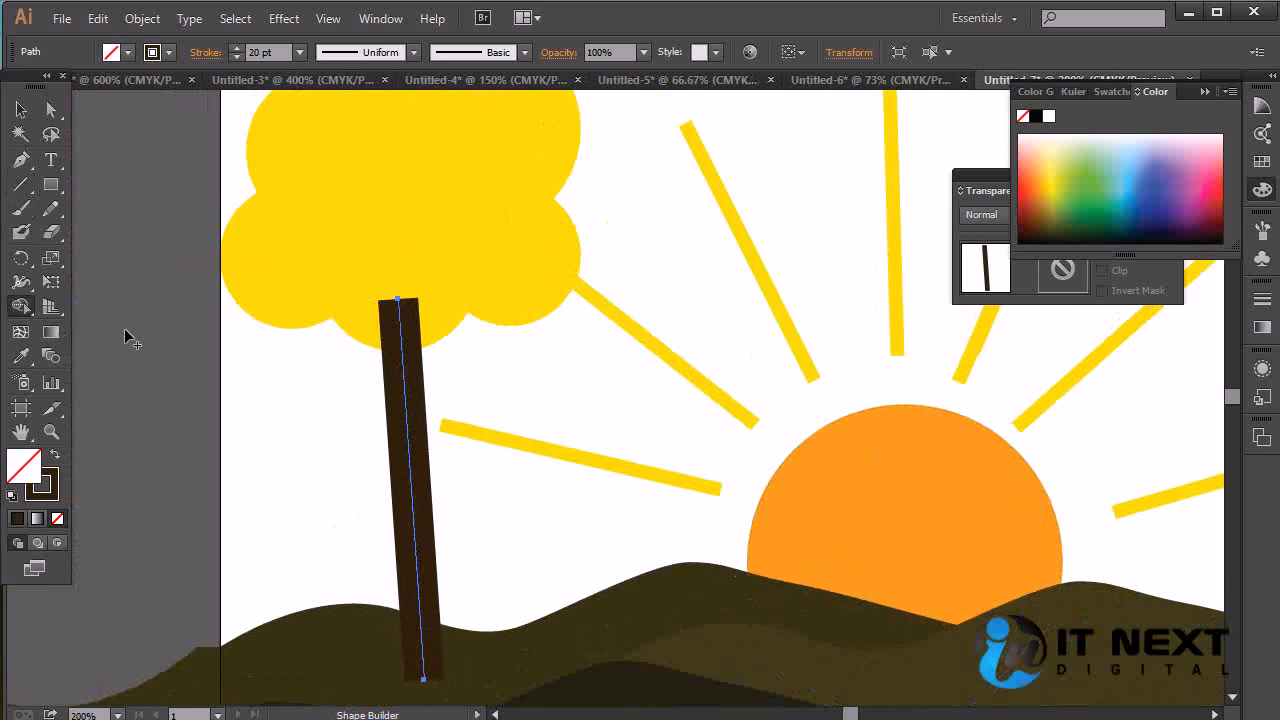
left_click(21, 282)
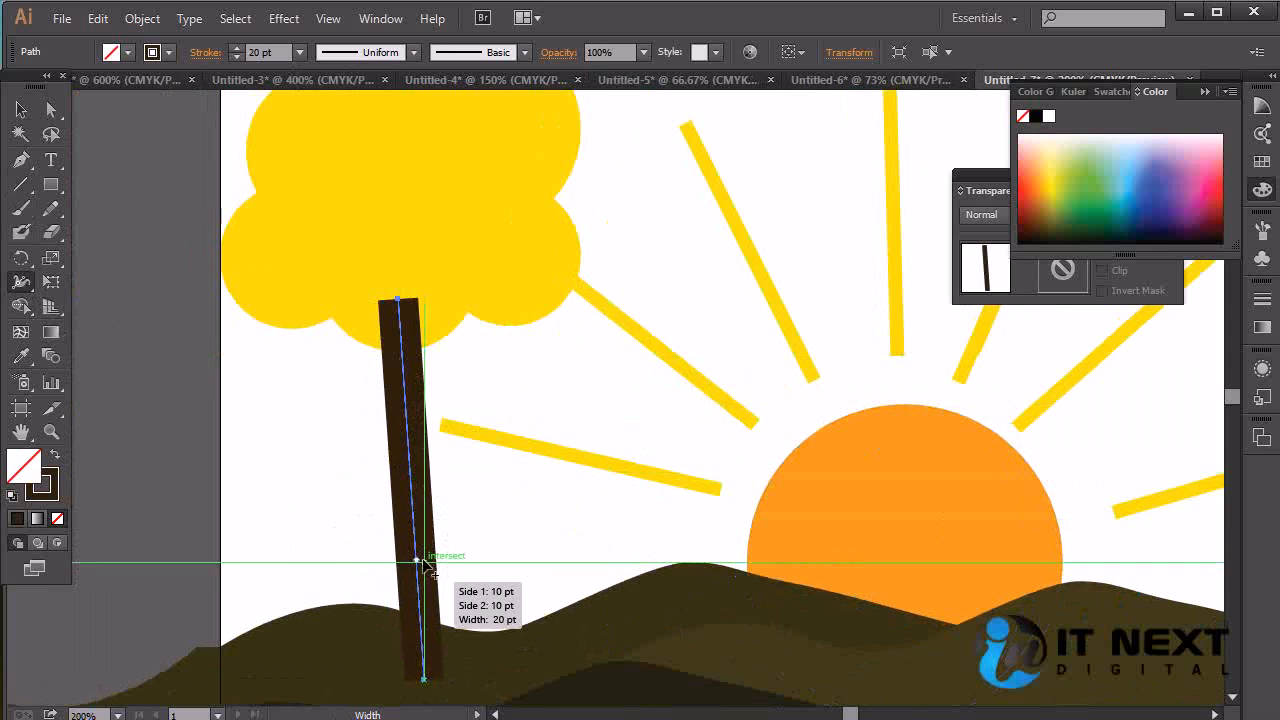
left_click_drag(424, 584, 464, 580)
mouse_move(430, 462)
left_mouse_down()
mouse_move(414, 466)
mouse_move(443, 470)
left_mouse_up()
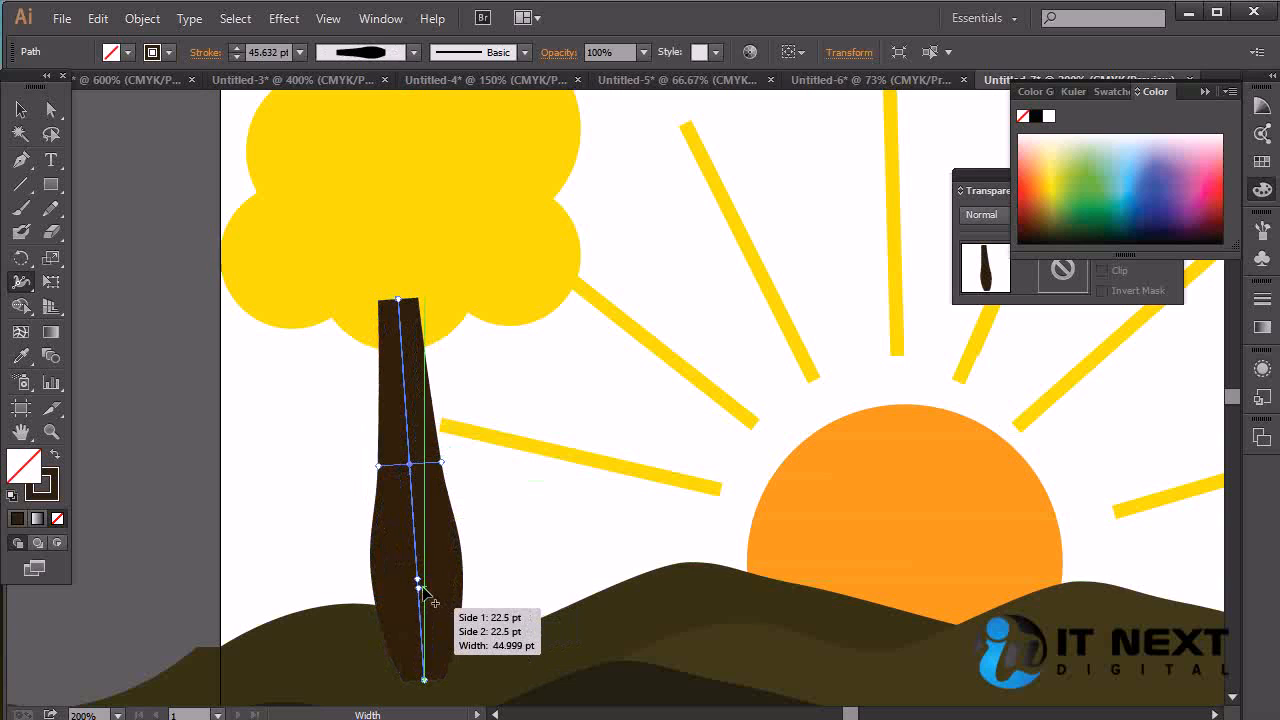
left_click_drag(419, 584, 422, 627)
left_click(21, 110)
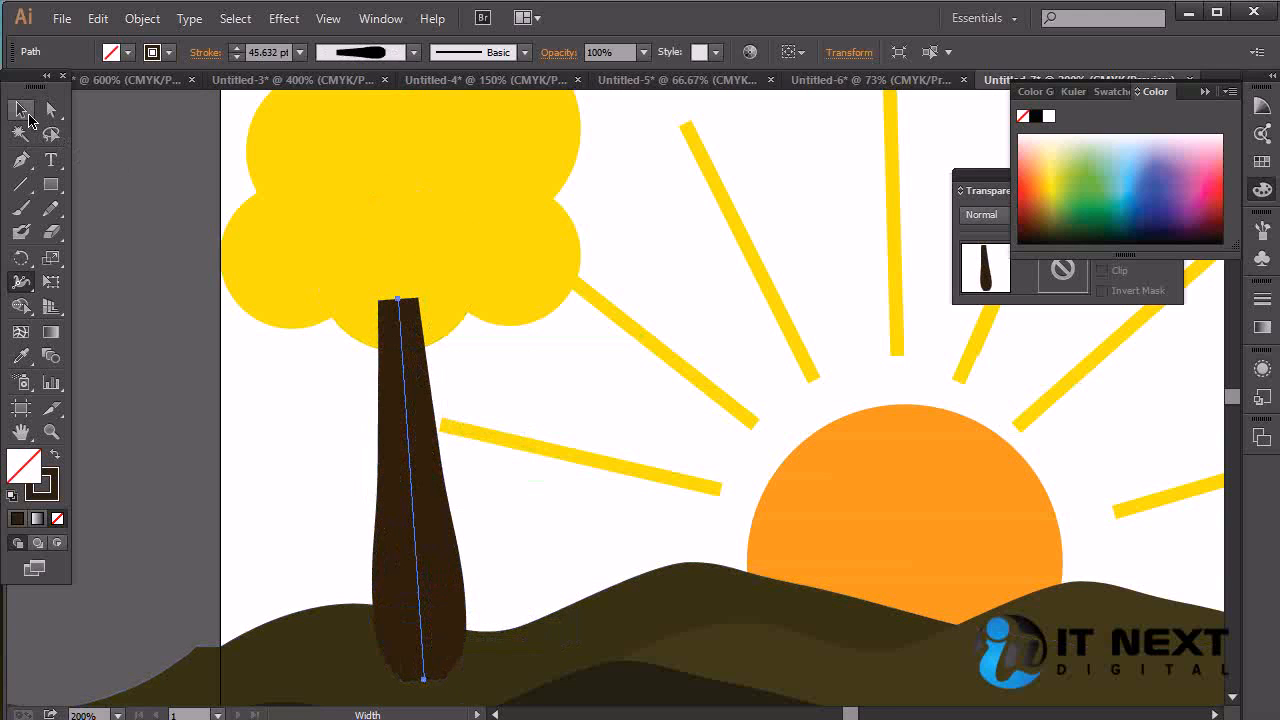
Expand the appearance of the tree trunk's variable-width stroke.
left_click(142, 19)
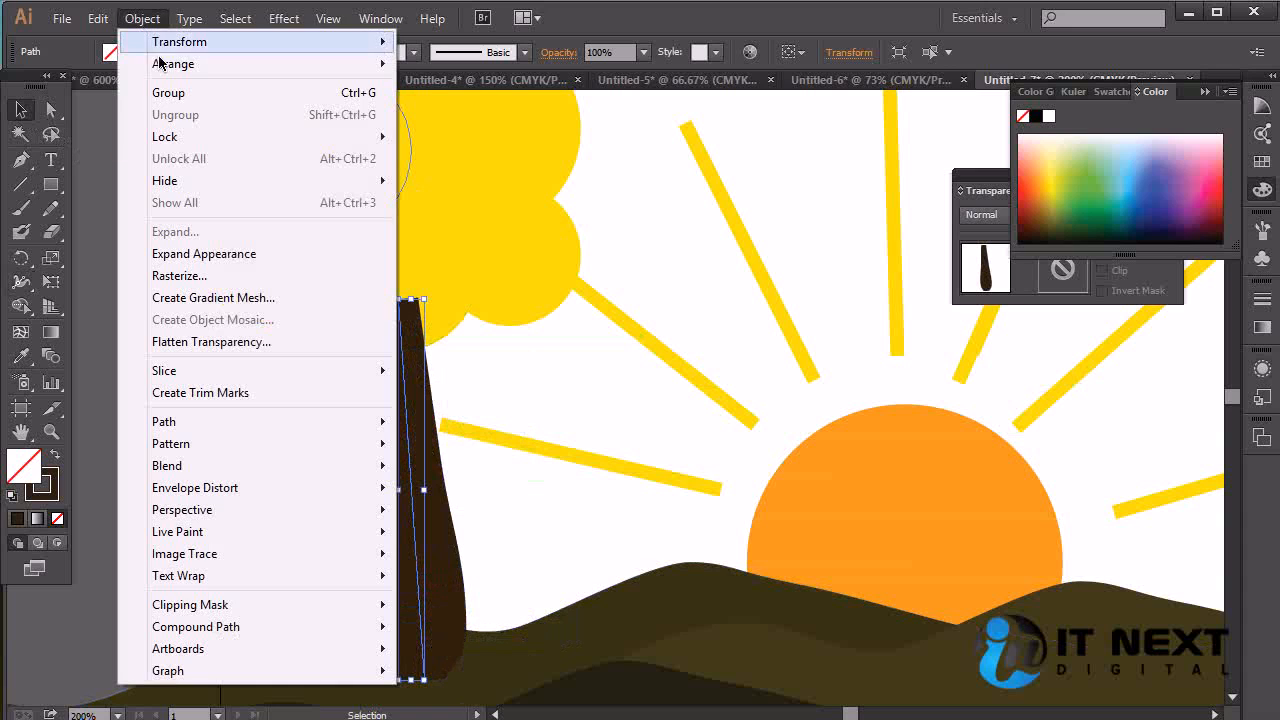
left_click(228, 256)
left_click(571, 378)
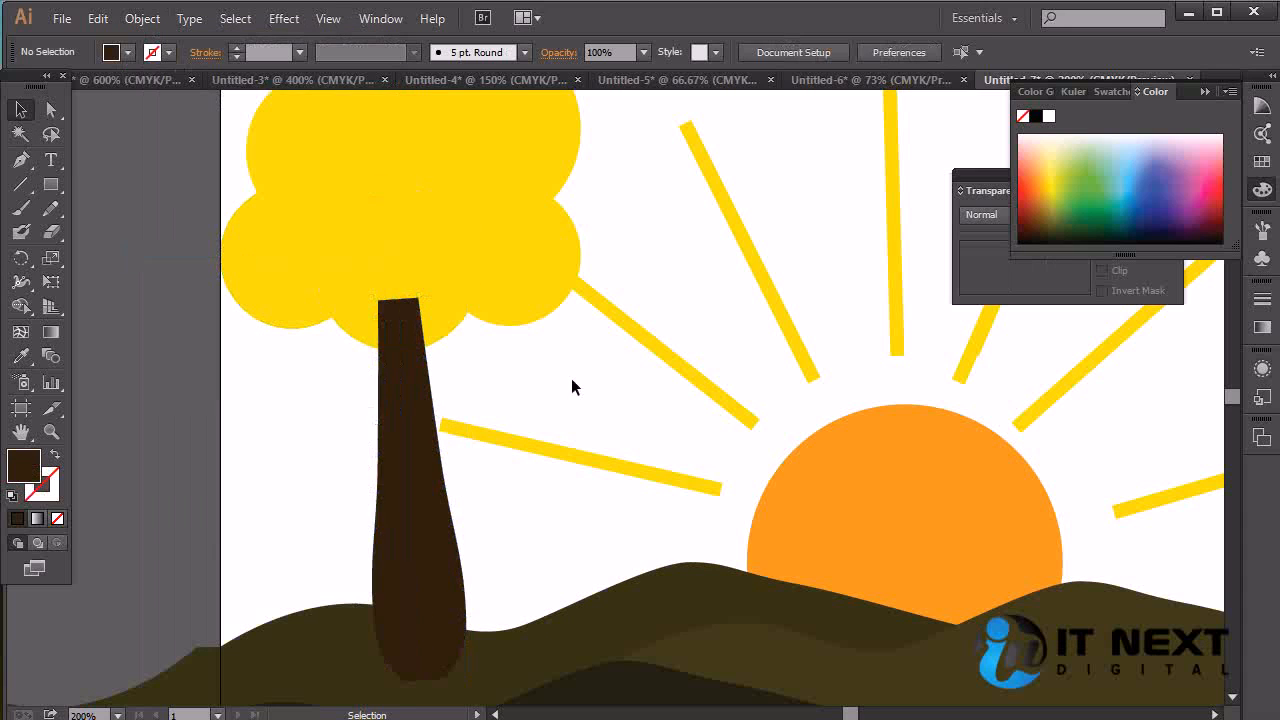
left_click(420, 472)
left_click(526, 324)
left_click(487, 284)
left_click_drag(700, 346, 882, 587)
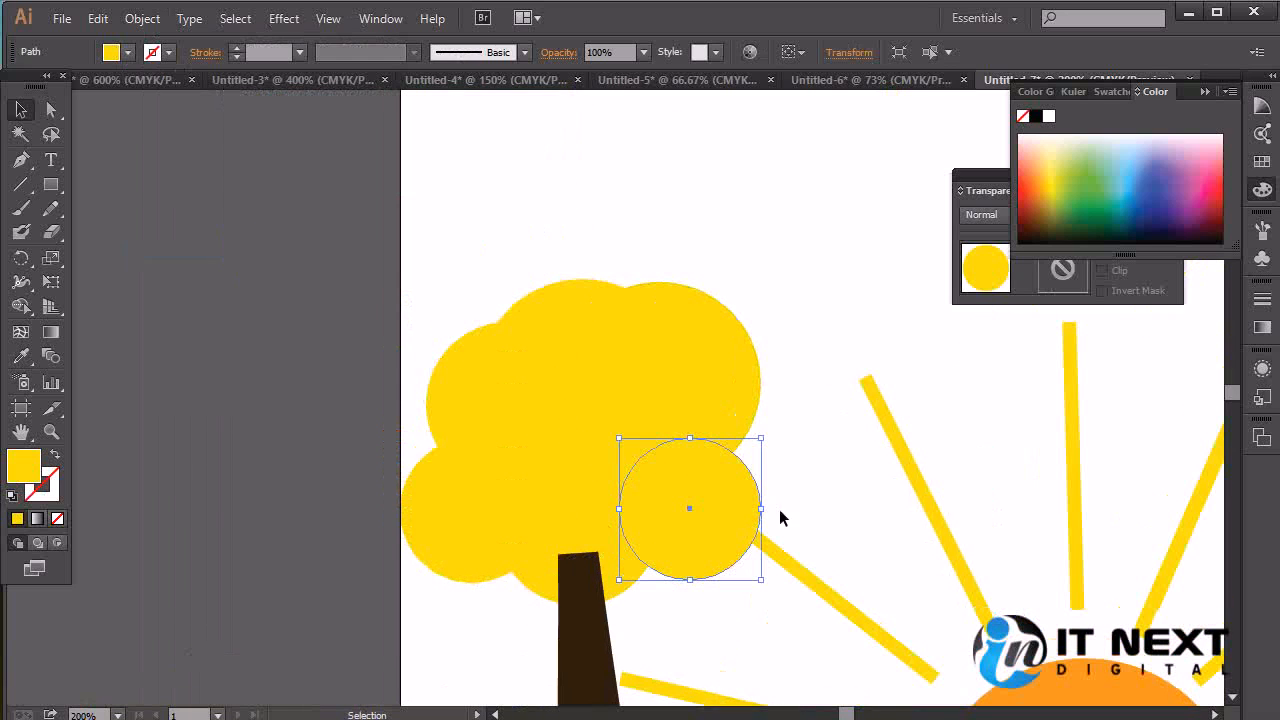
left_click_drag(758, 234, 420, 548)
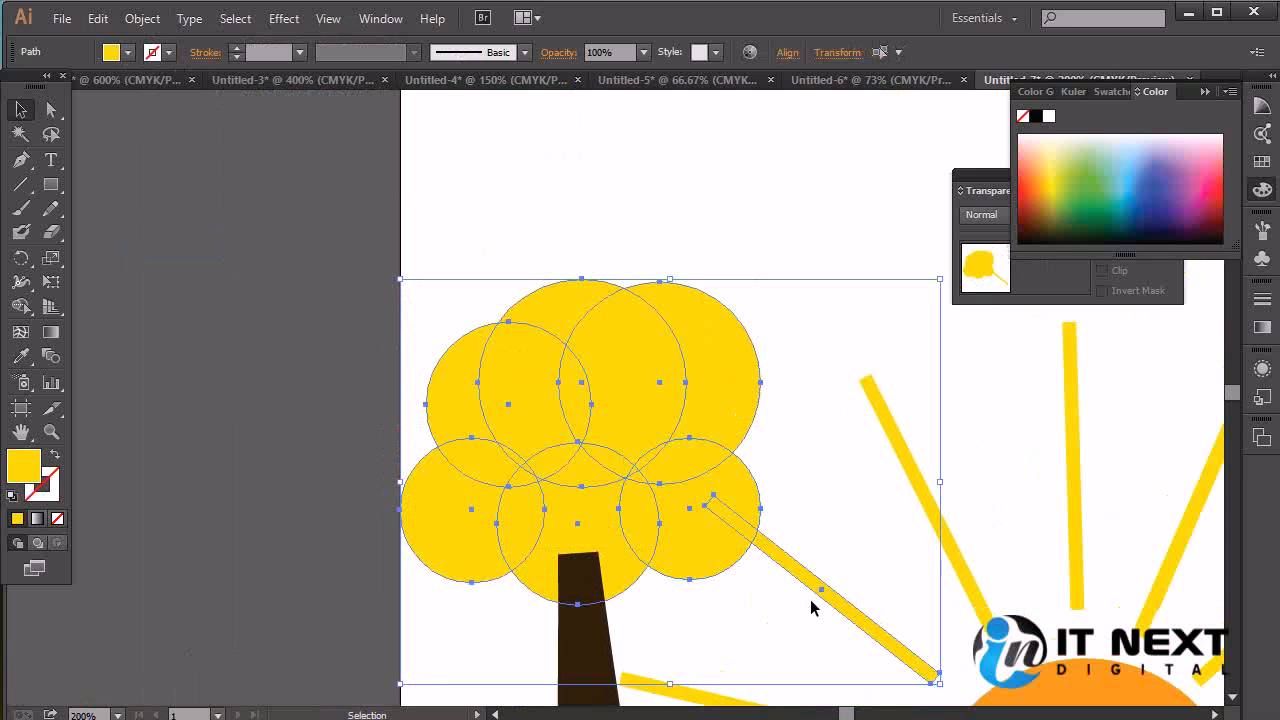
key("a")
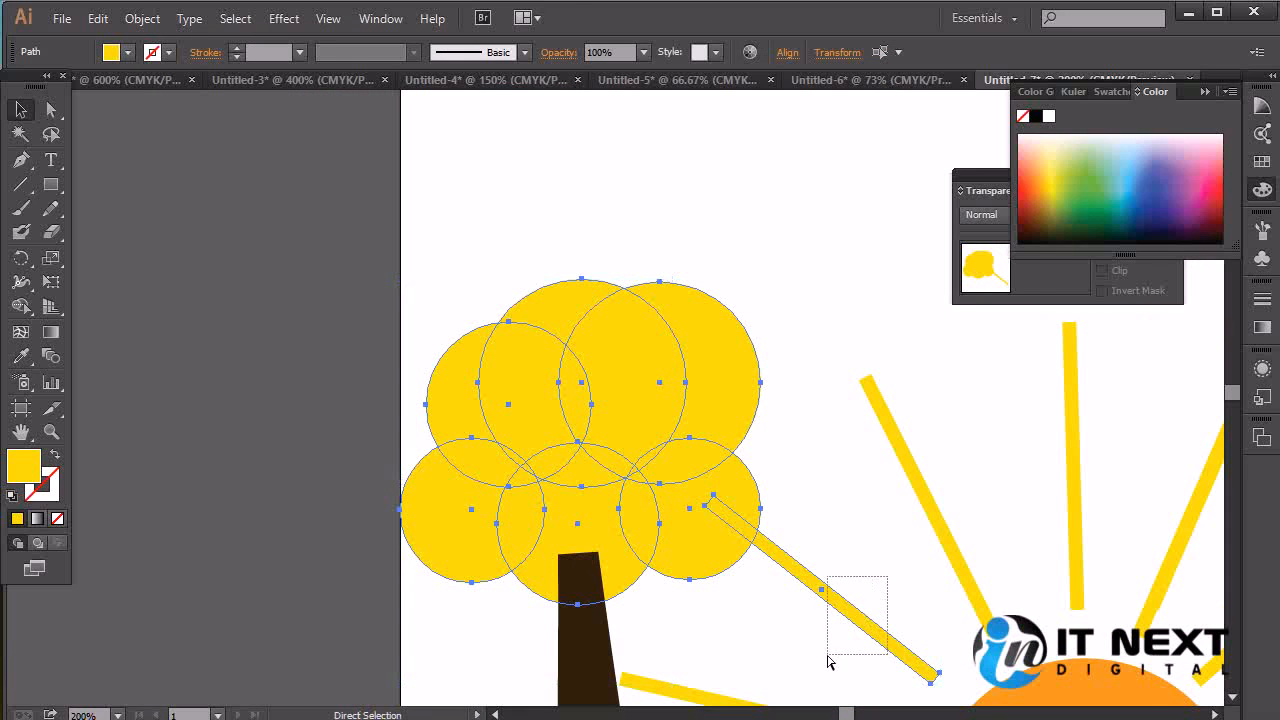
left_click(866, 619)
key("v")
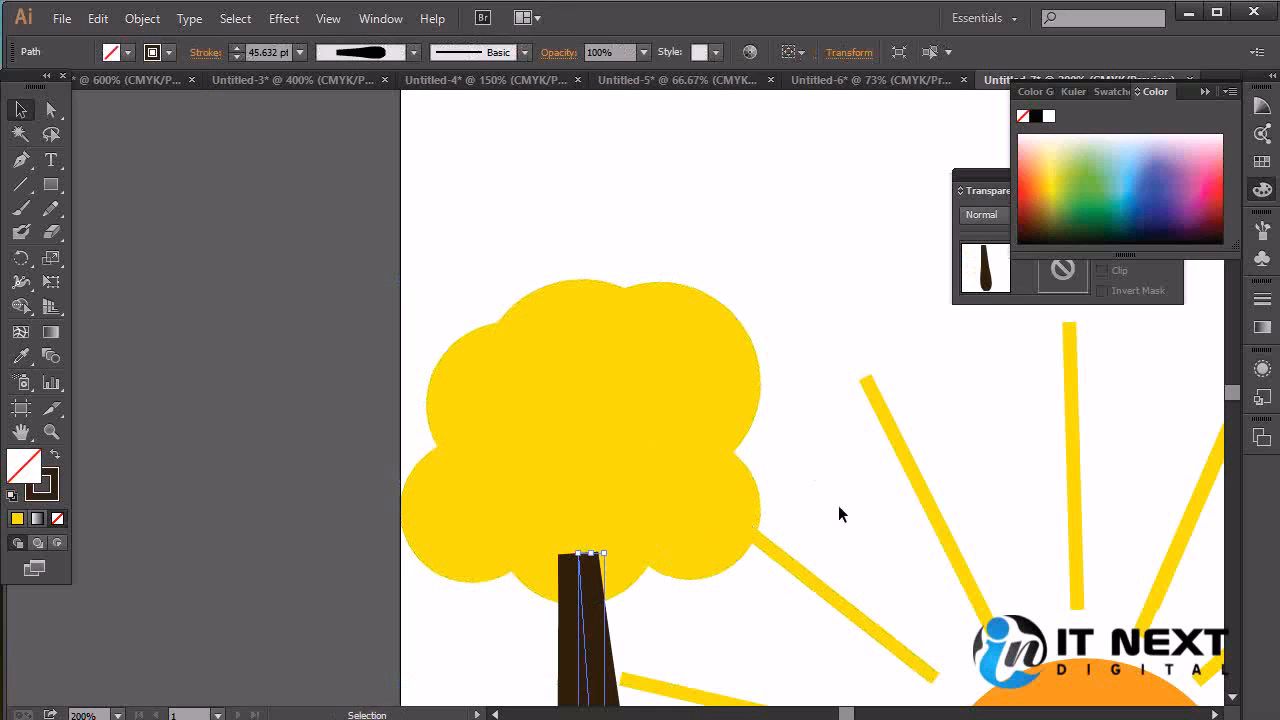
Merge the six overlapping circles of the tree crown into one shape with Shape Builder, leaving the adjoining ray out of the selection.
left_click_drag(771, 272, 465, 535)
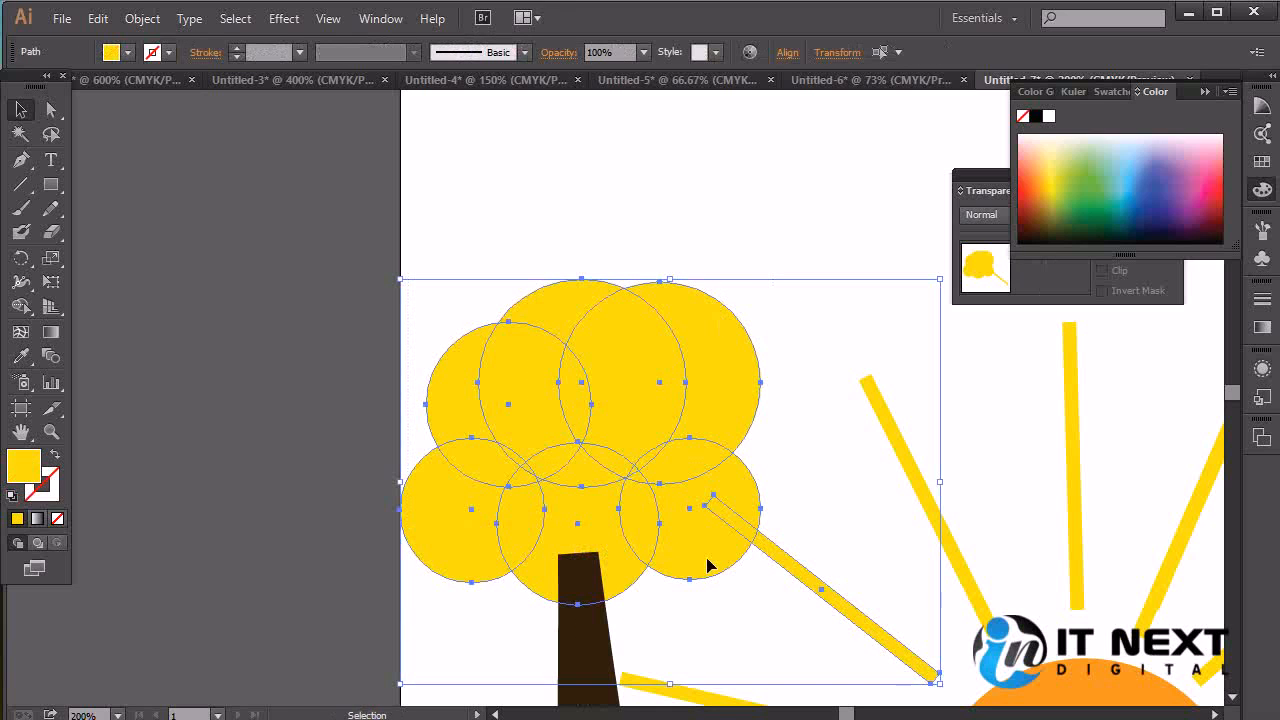
key("a")
key("v")
left_click(855, 614, "shift")
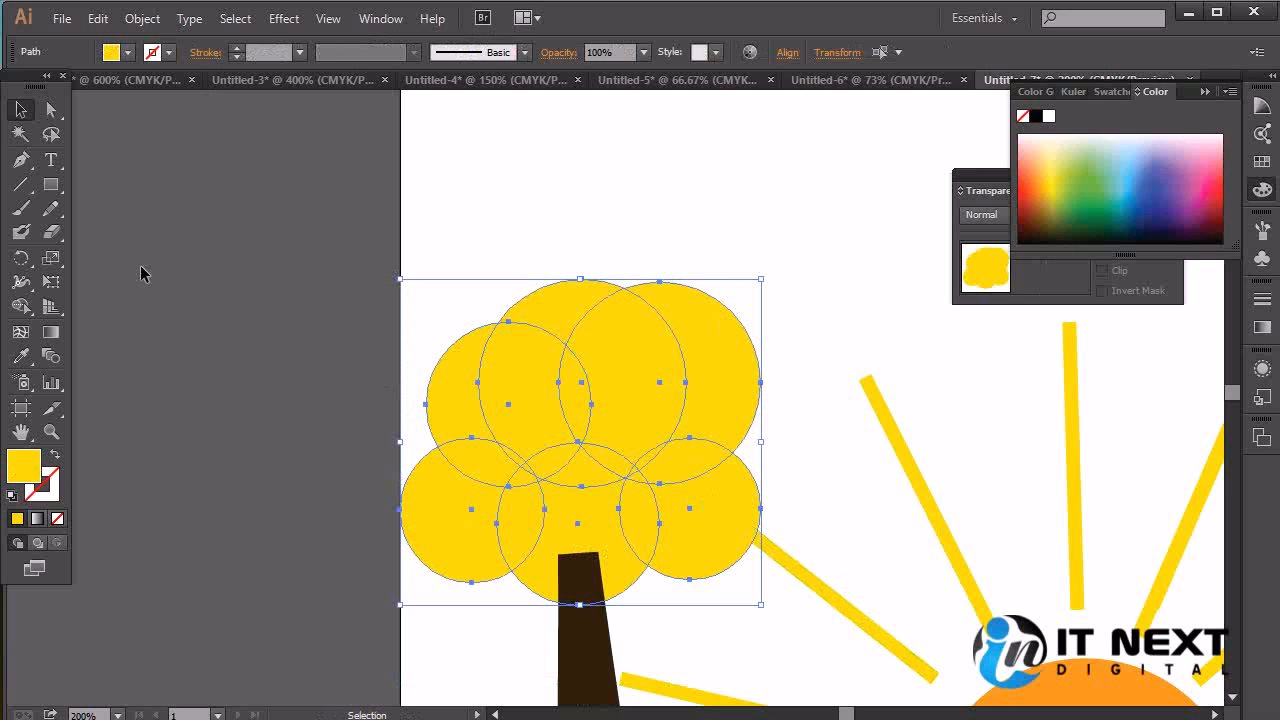
left_click(21, 306)
left_click_drag(703, 388, 512, 532)
mouse_move(662, 368)
left_mouse_down()
mouse_move(494, 470)
mouse_move(554, 471)
mouse_move(472, 467)
mouse_move(439, 524)
mouse_move(555, 311)
mouse_move(653, 409)
mouse_move(675, 493)
mouse_move(677, 446)
left_mouse_up()
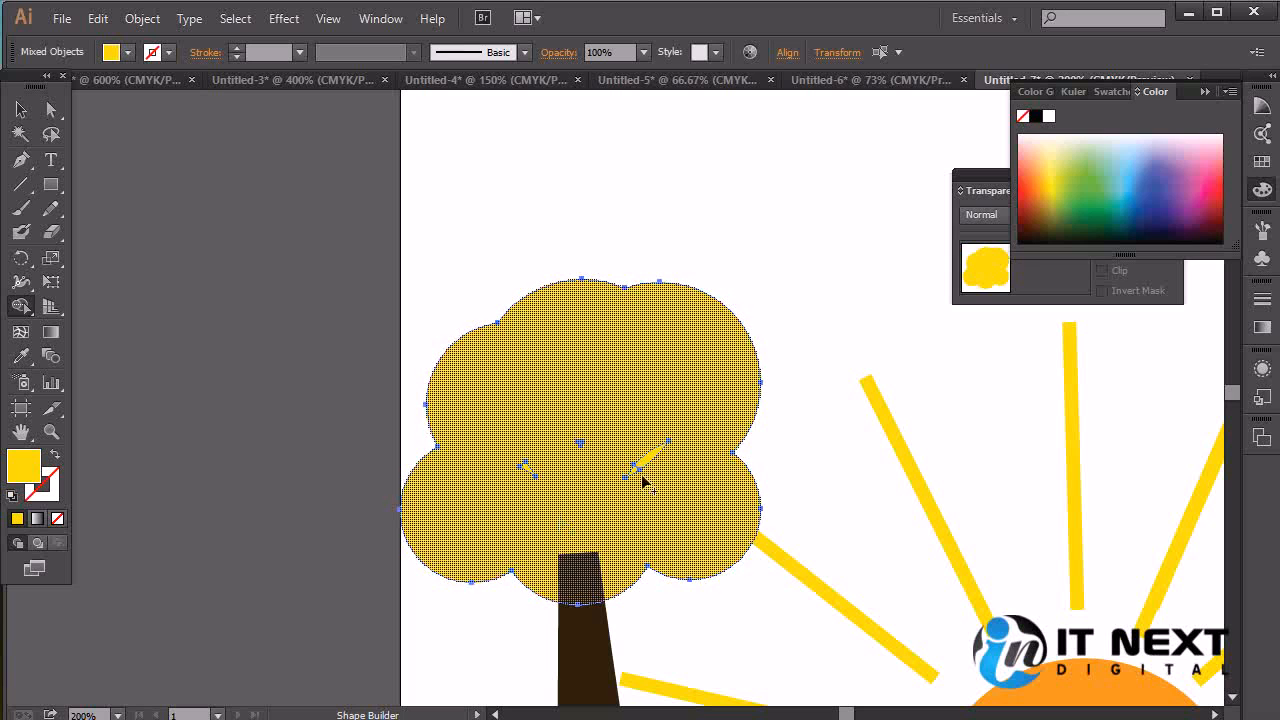
mouse_move(563, 443)
left_mouse_down()
mouse_move(623, 469)
mouse_move(591, 450)
left_mouse_up()
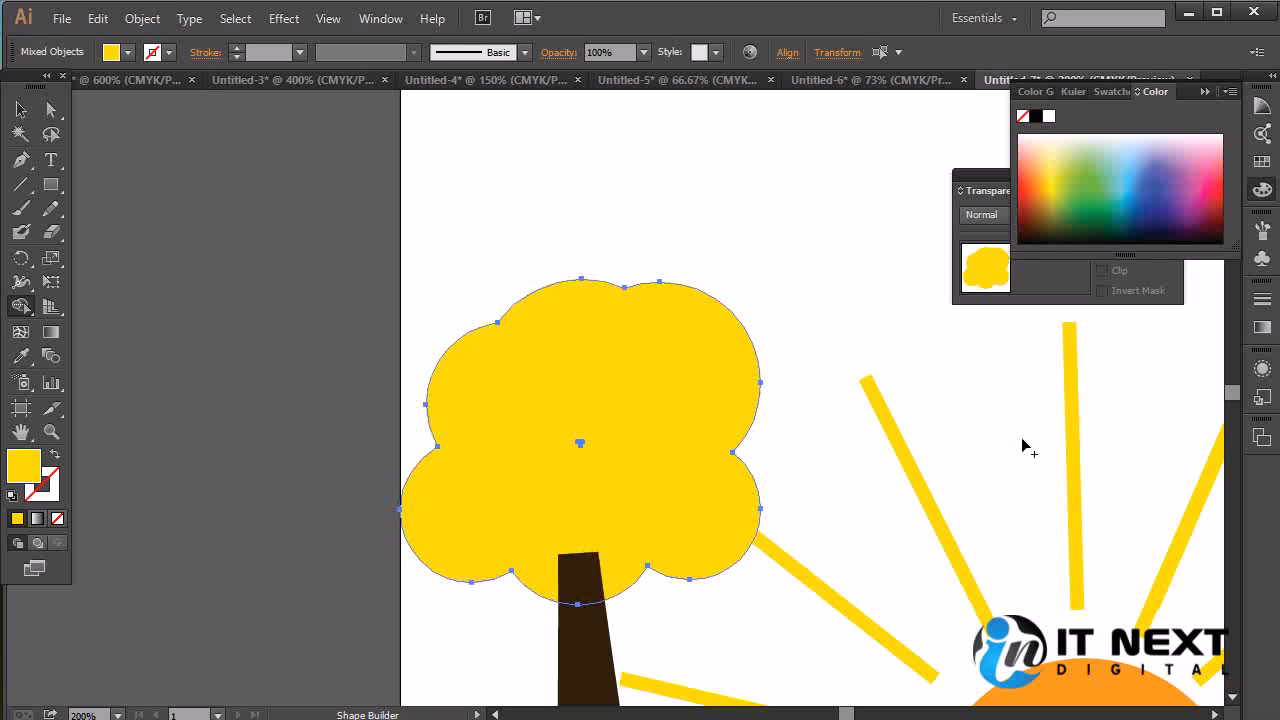
Fill the merged tree crown with a medium green from the color spectrum.
left_click_drag(1176, 232, 1094, 200)
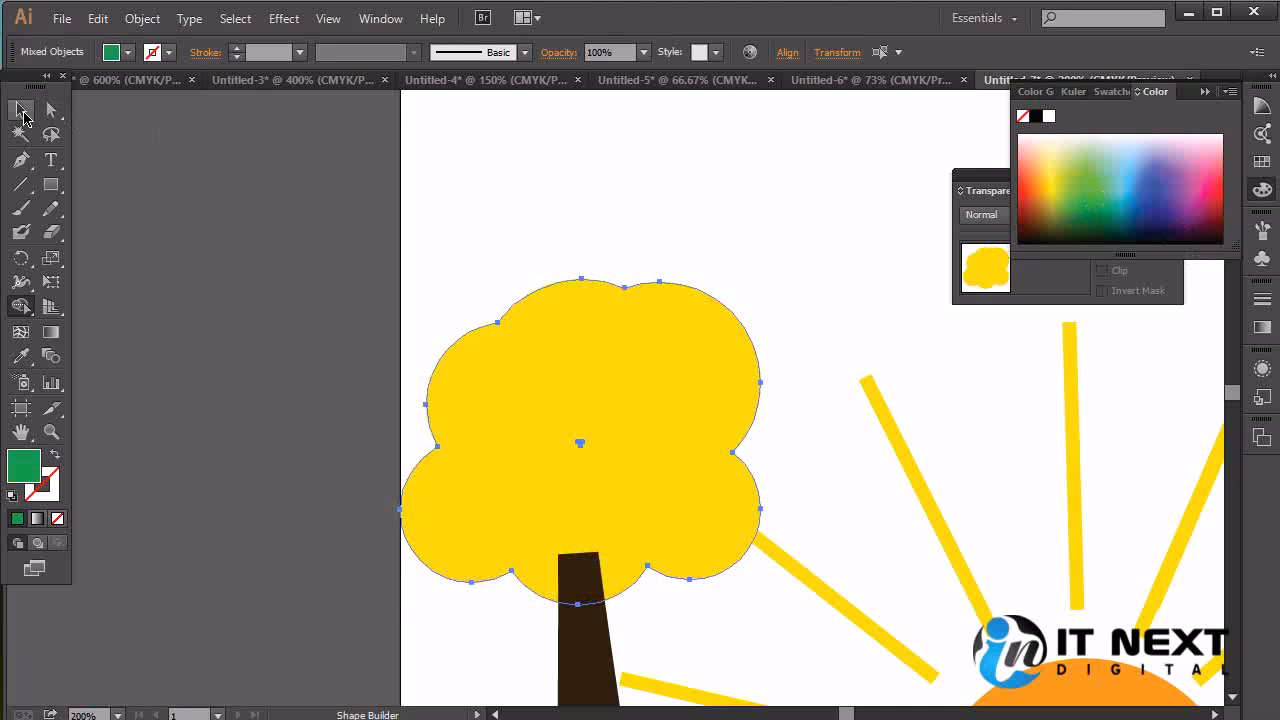
left_click(23, 116)
left_click(655, 407)
left_click(1096, 207)
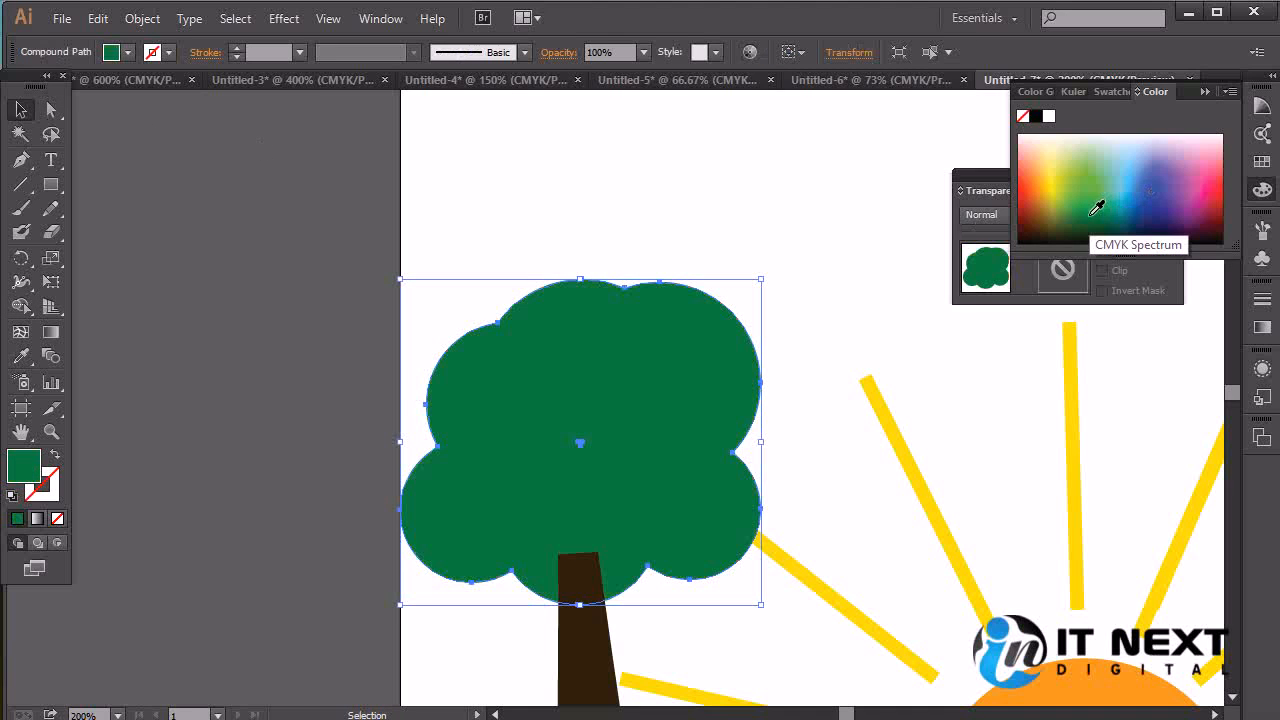
left_click_drag(1096, 212, 1101, 182)
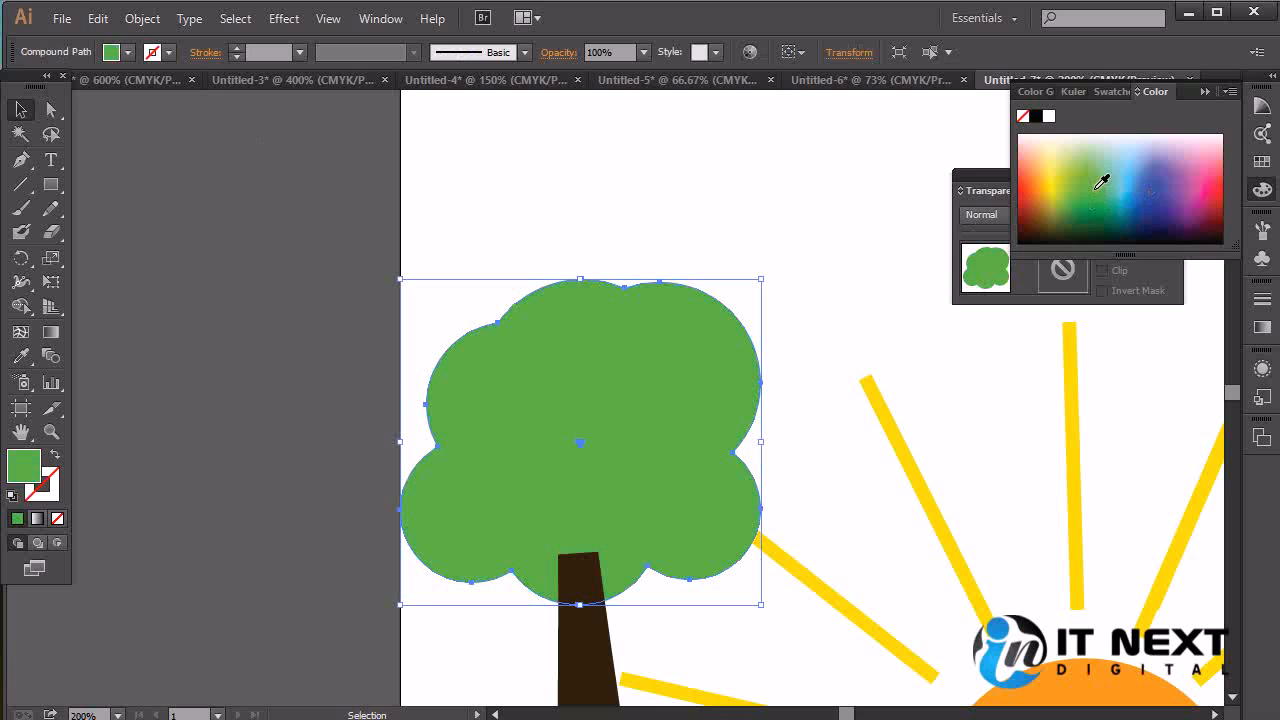
left_click(724, 237)
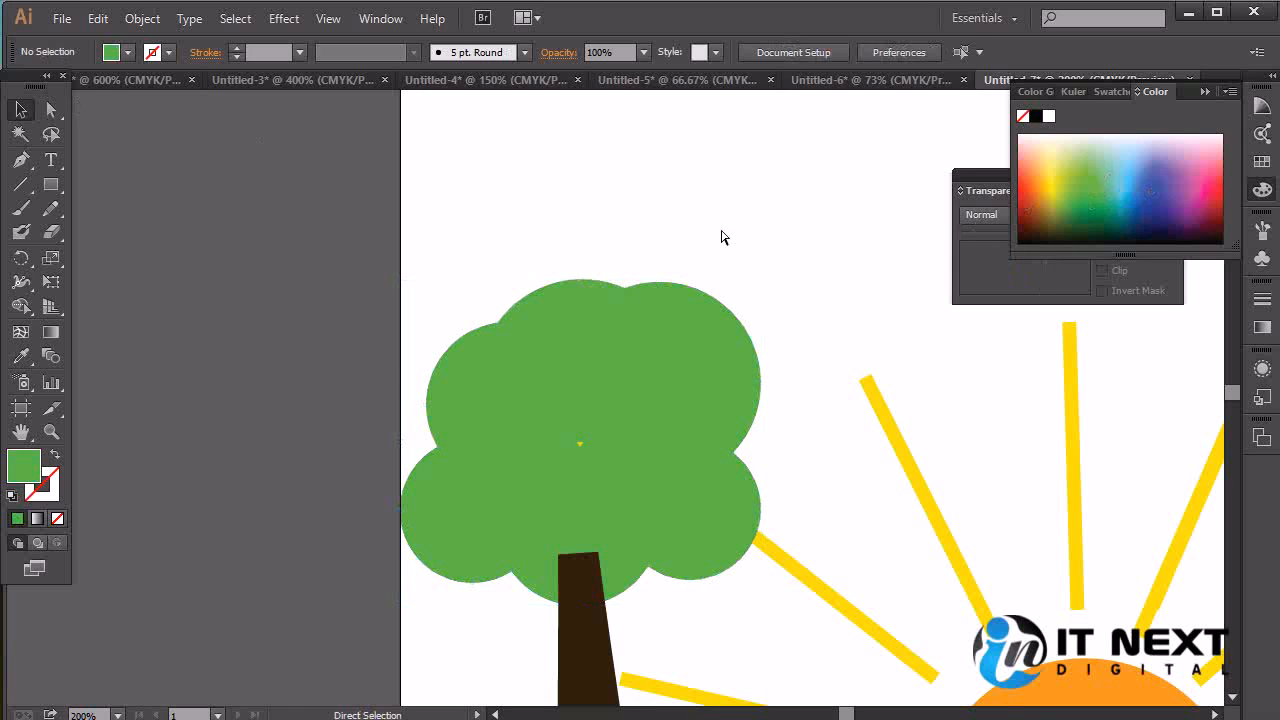
Group the green crown and the brown trunk into one tree.
key("ctrl+1")
left_click(613, 585)
left_click(616, 405, "shift")
key("a")
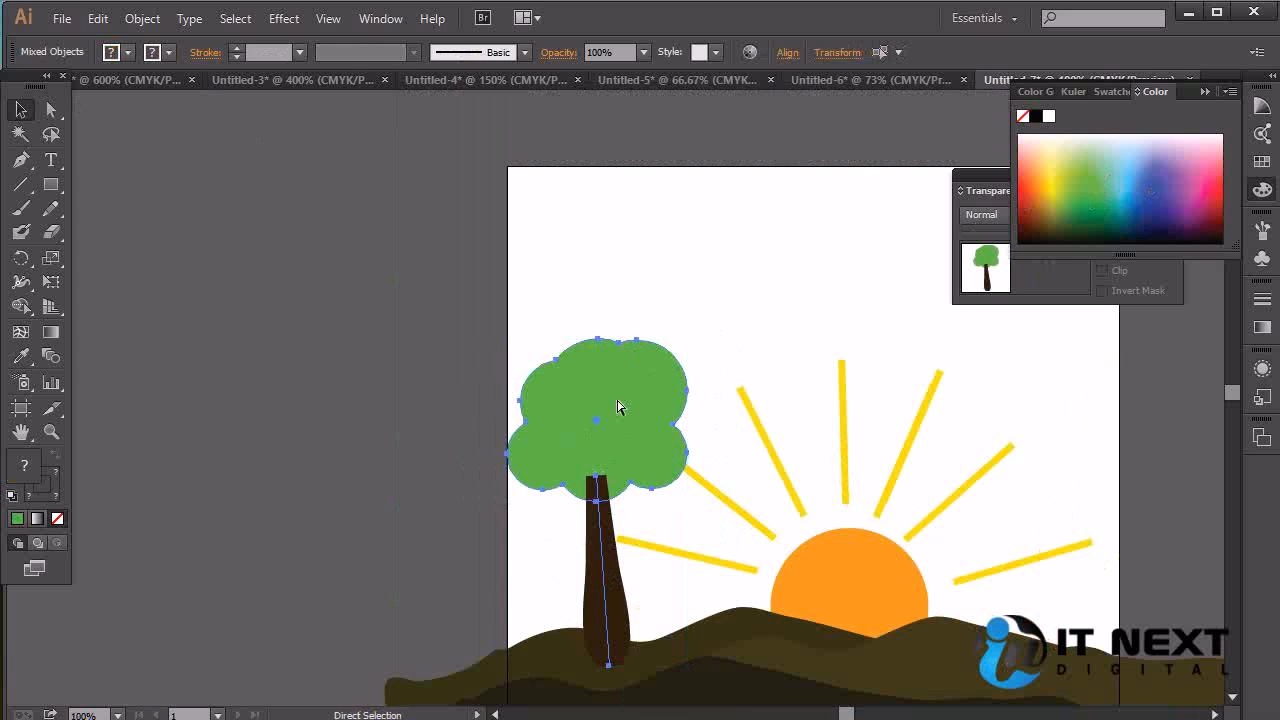
key("ctrl+g")
Place a smaller copy of the tree, tilted slightly clockwise, on the hill to the right of the sun.
key("v")
left_click_drag(716, 452, 563, 383)
left_click_drag(480, 340, 896, 407)
left_click_drag(922, 340, 879, 428)
left_click_drag(908, 383, 913, 436)
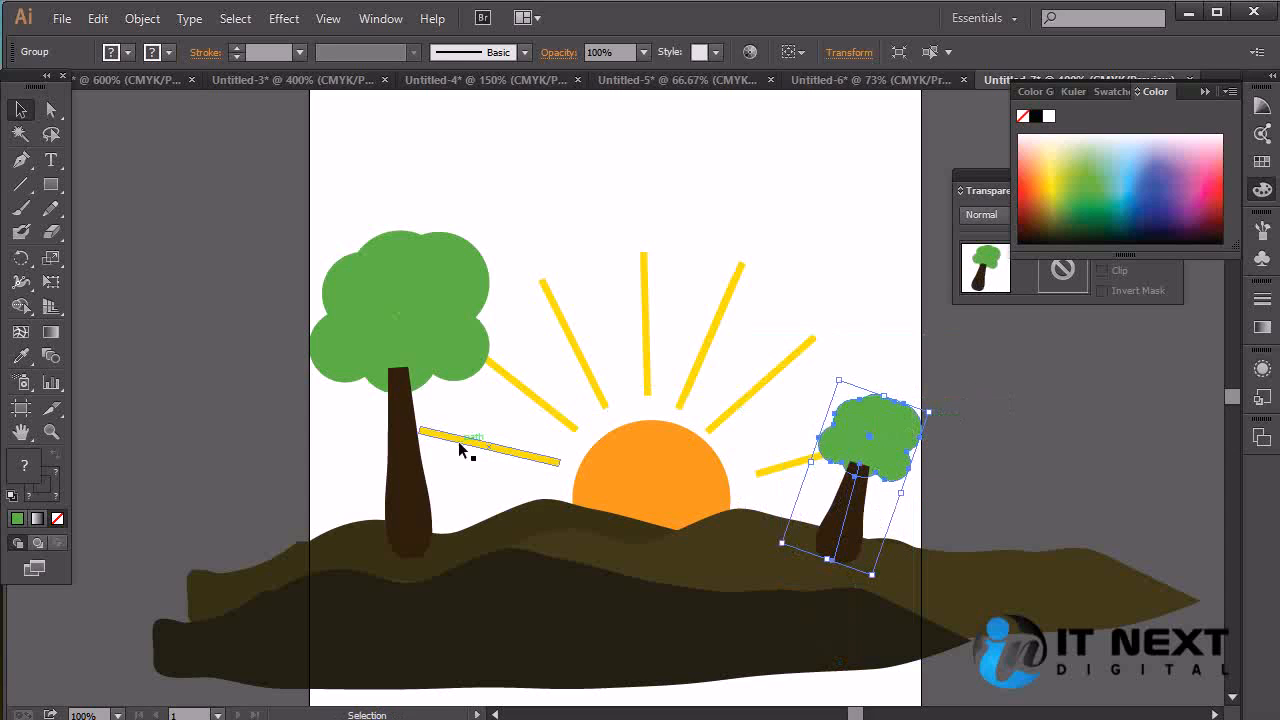
Send both trees to the back, behind the hills and the sun rays.
left_click(420, 488, "ctrl")
key("ctrl+shift+a")
left_click_drag(873, 458, 874, 442)
left_click(776, 203)
left_click(447, 327)
key("ctrl")
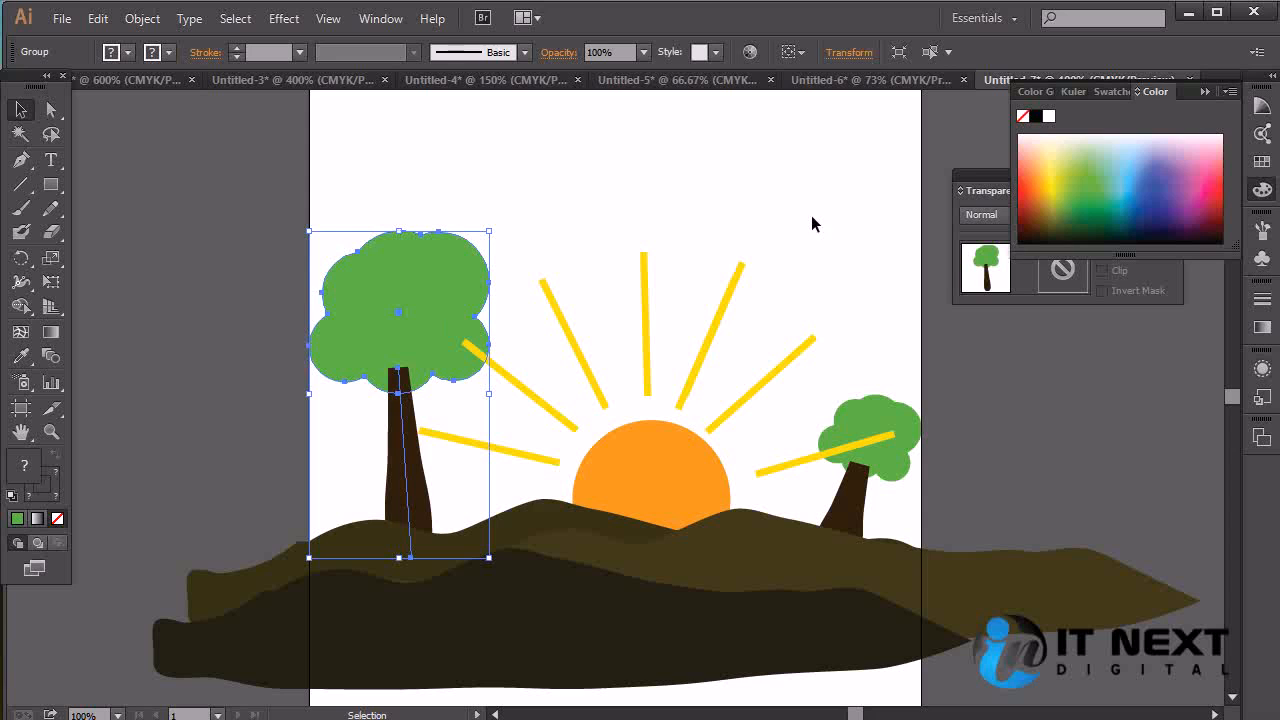
left_click(797, 305)
Move the larger tree slightly to the right, away from the artboard's edge.
key("ctrl+minus")
key("ctrl+minus")
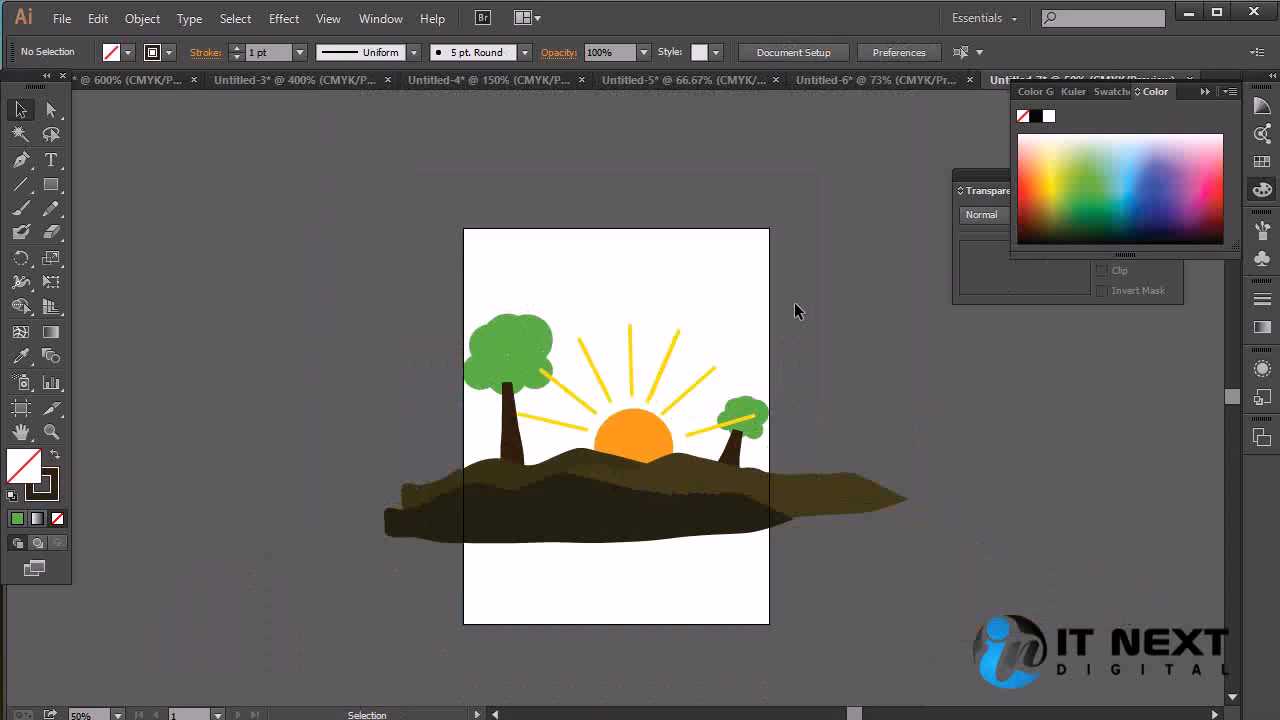
left_click_drag(540, 346, 550, 346)
left_click(51, 185)
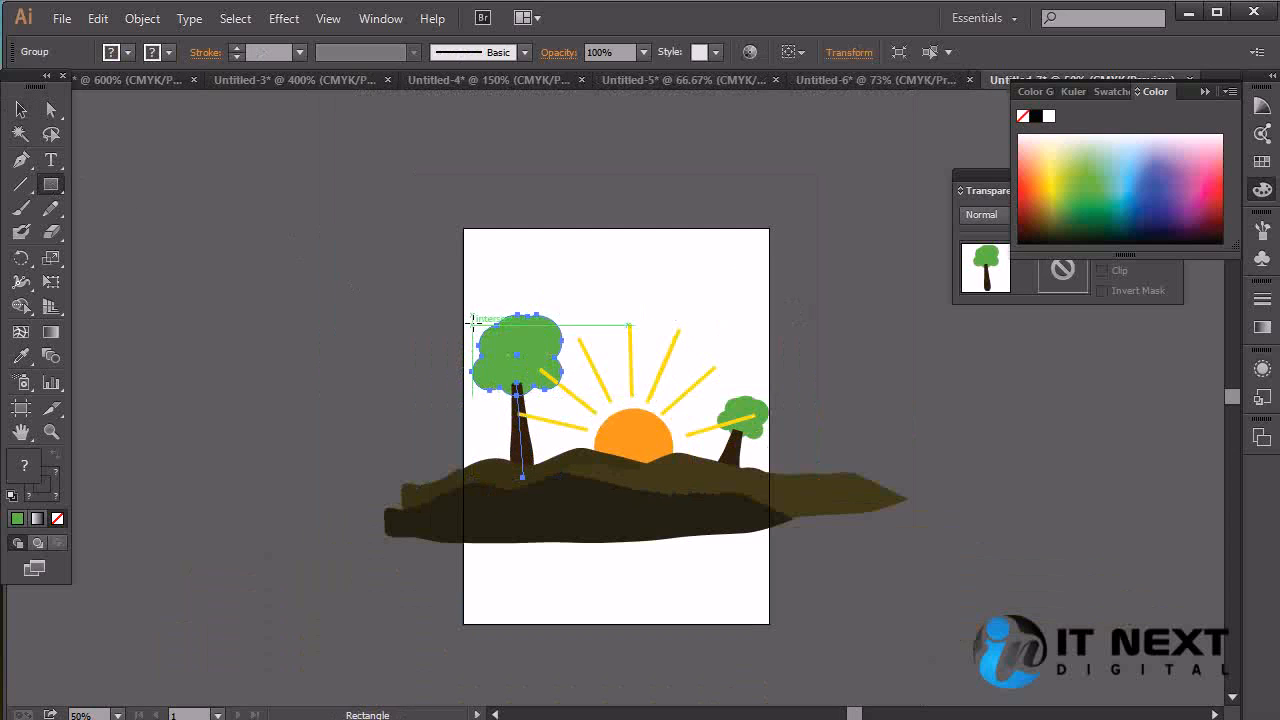
key("v")
Scale the whole landscape down to about two thirds of its size and position it on the lower half of the artboard.
left_click_drag(865, 288, 296, 632)
left_click_drag(385, 314, 563, 391)
left_click_drag(791, 498, 683, 512)
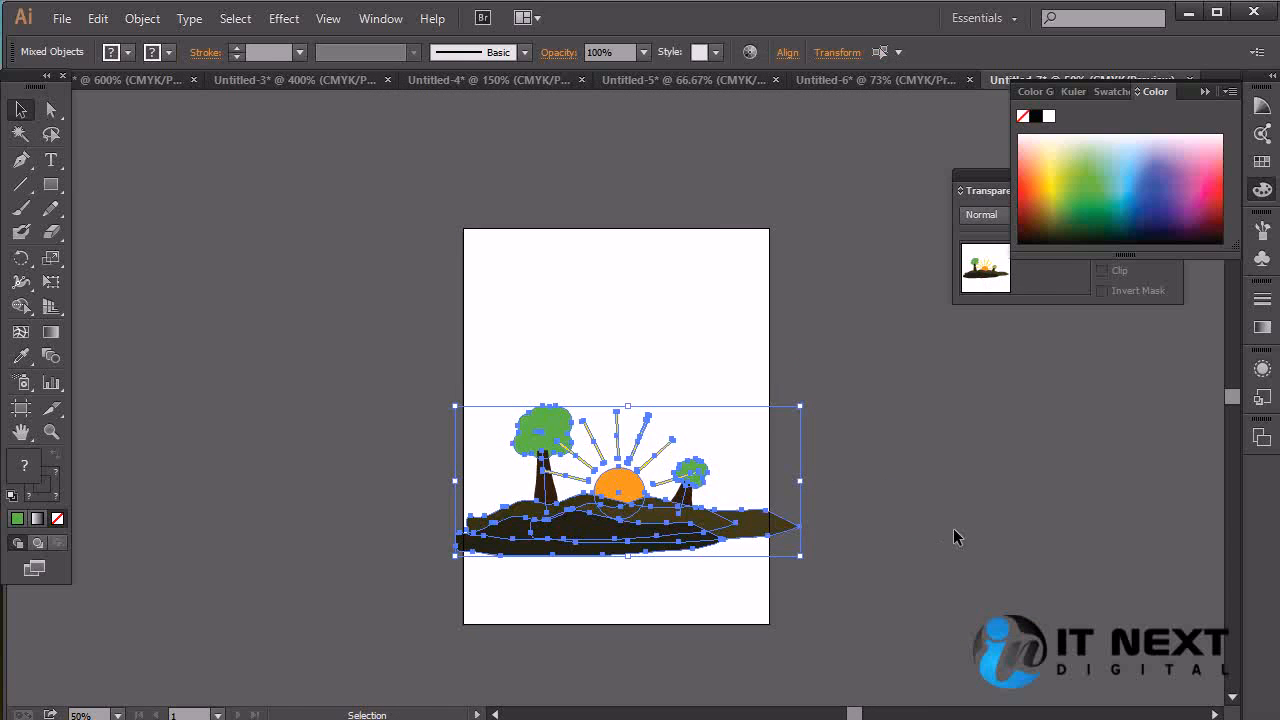
left_click(929, 540)
Draw a rectangle about 540 by 276 pt over the landscape, with a green fill and no stroke.
key("ctrl+plus")
key("ctrl+plus")
key("ctrl+plus")
left_click_drag(540, 613, 564, 343)
left_click(51, 185)
left_click_drag(214, 117, 1024, 530)
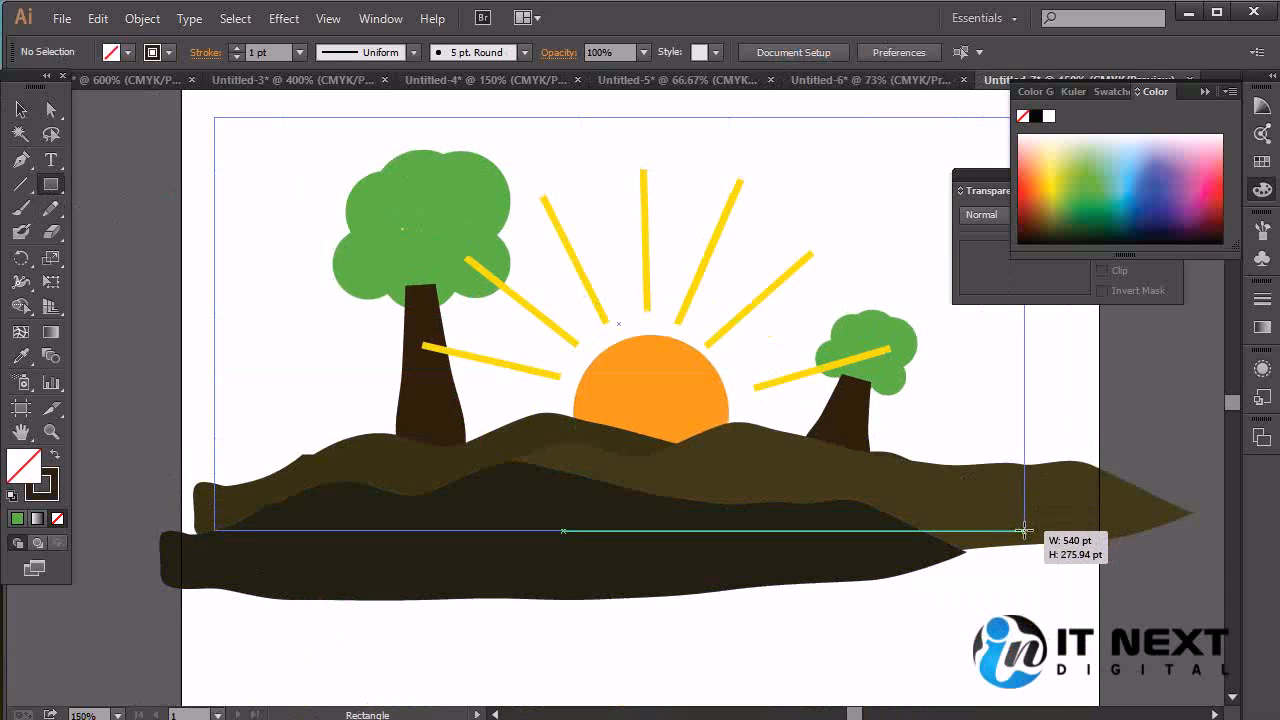
left_click_drag(1024, 530, 893, 639)
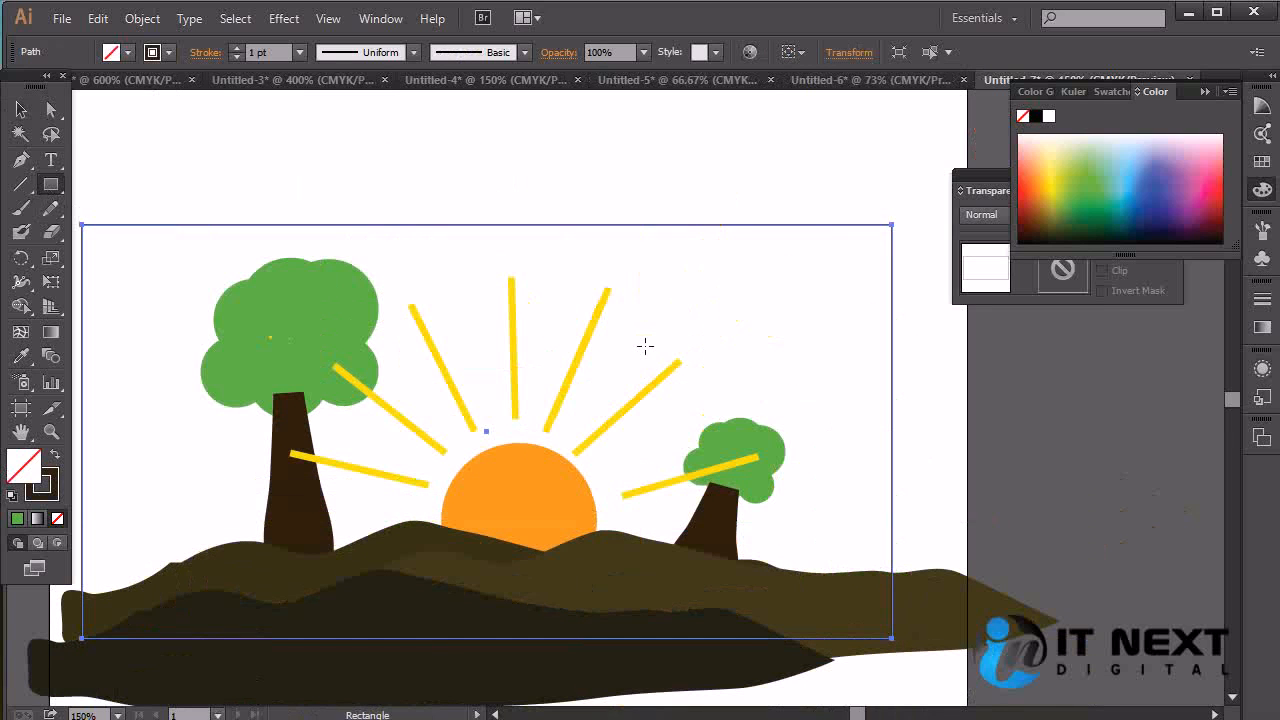
left_click(1093, 178)
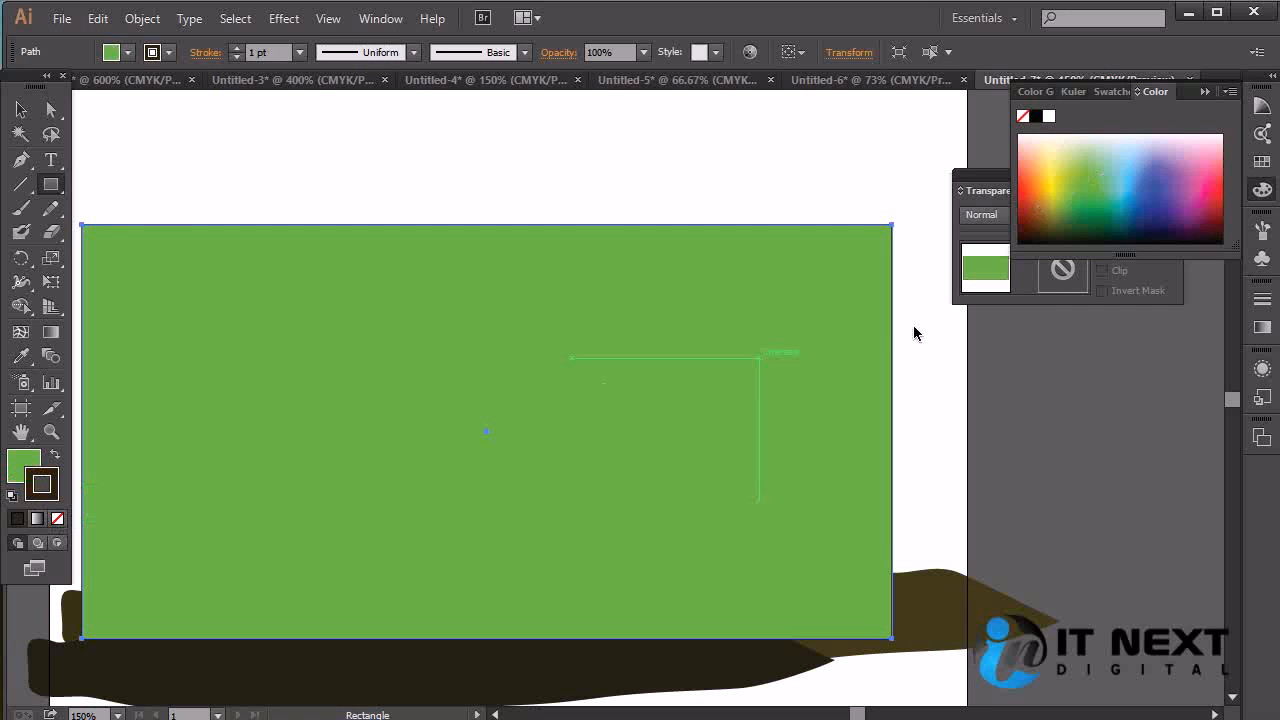
left_click(57, 518)
Make a clipping mask from the green rectangle and the whole landscape, and select the resulting clip group.
left_click(21, 109)
left_click_drag(926, 178, 88, 676)
right_click(591, 314)
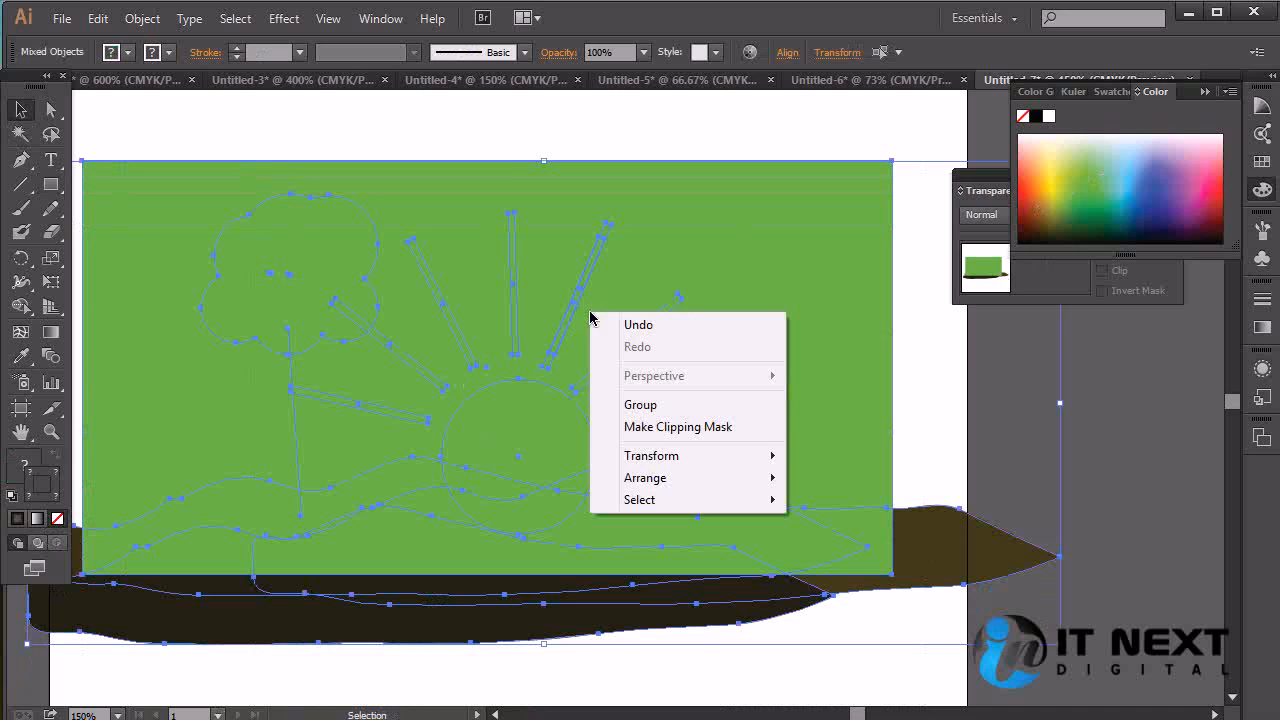
left_click(695, 428)
scroll(757, 477, "left", 3)
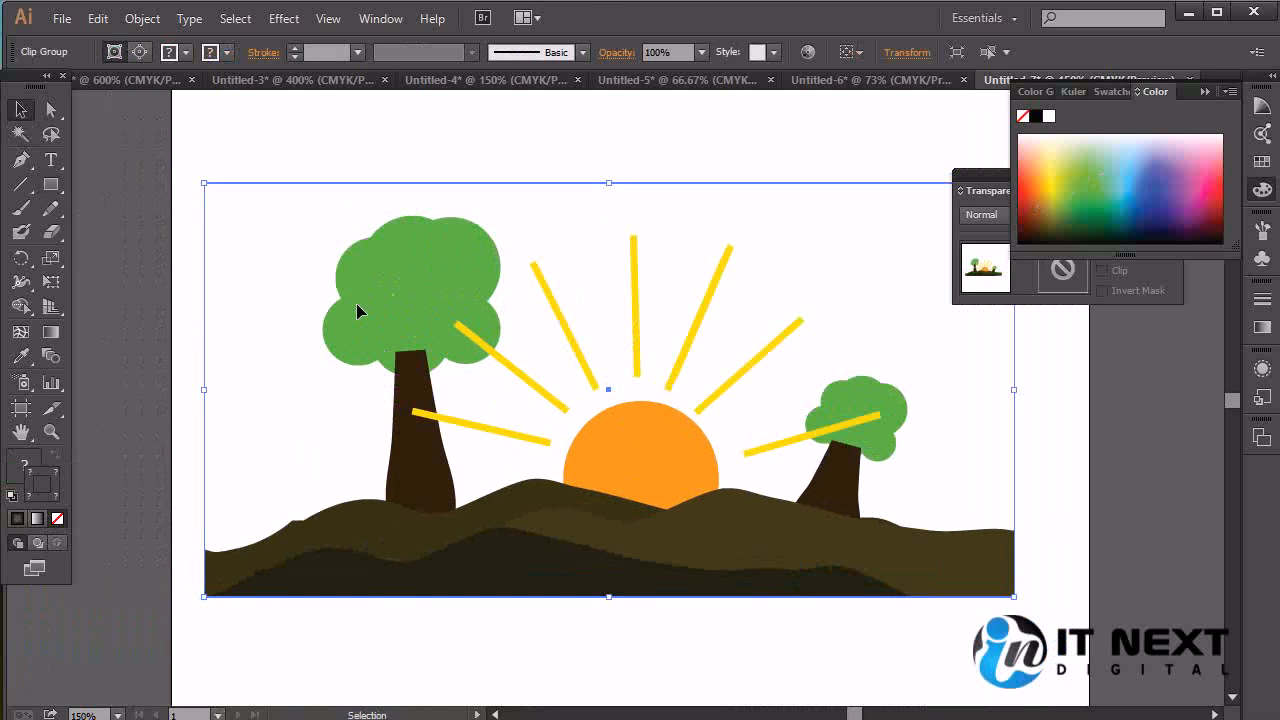
left_click(1130, 552)
left_click_drag(914, 469, 864, 529)
left_click(669, 619)
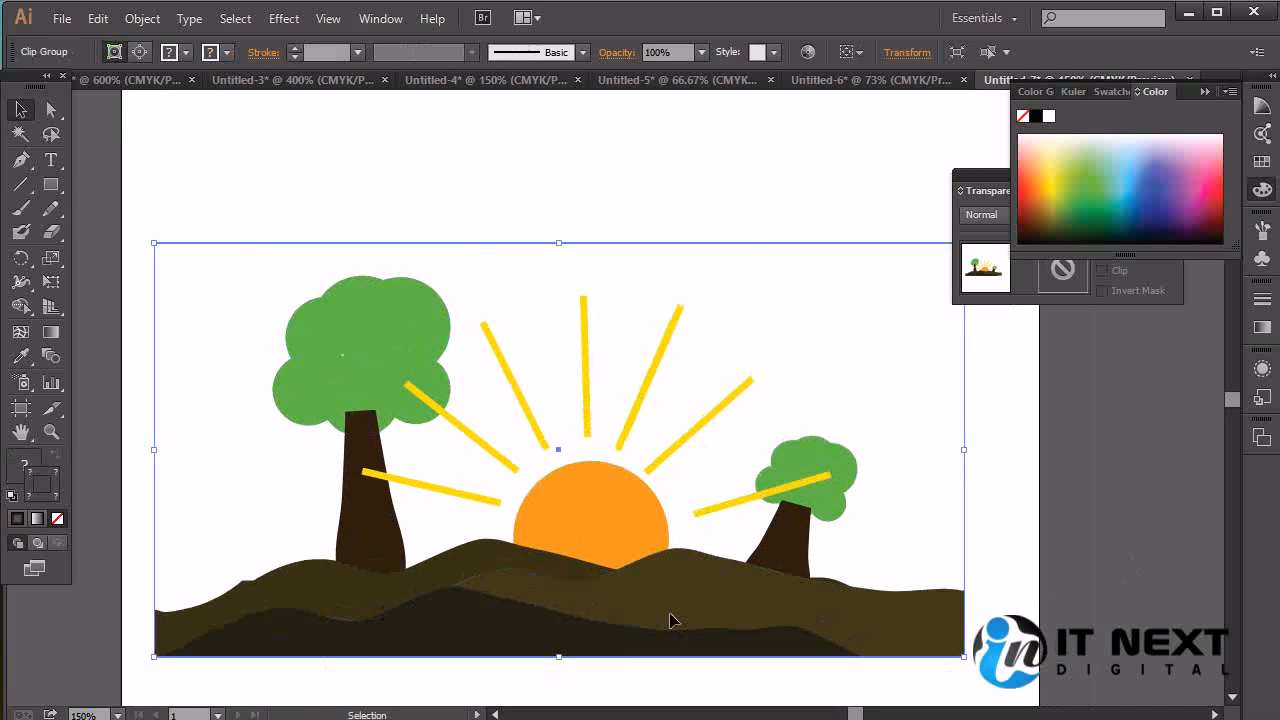